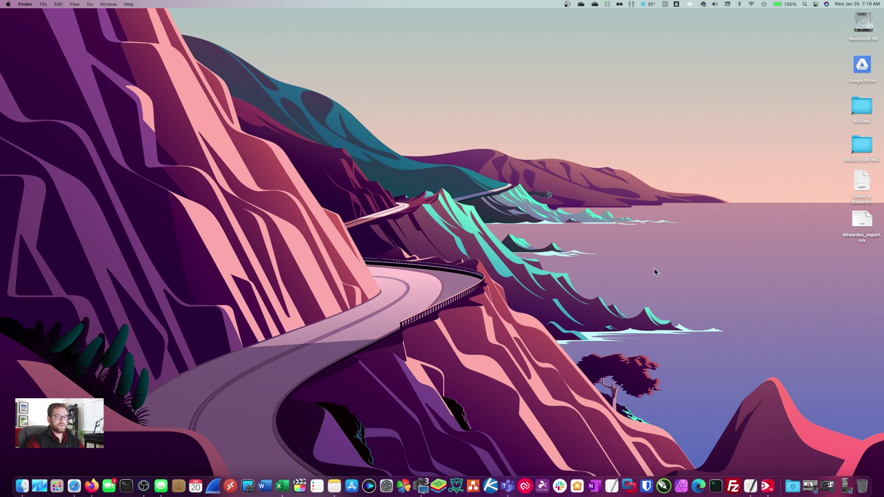
- Open the "icloud to Bitwarden" script from the desktop and review its references to Keychain Access and TextEdit
left_click(859, 179)
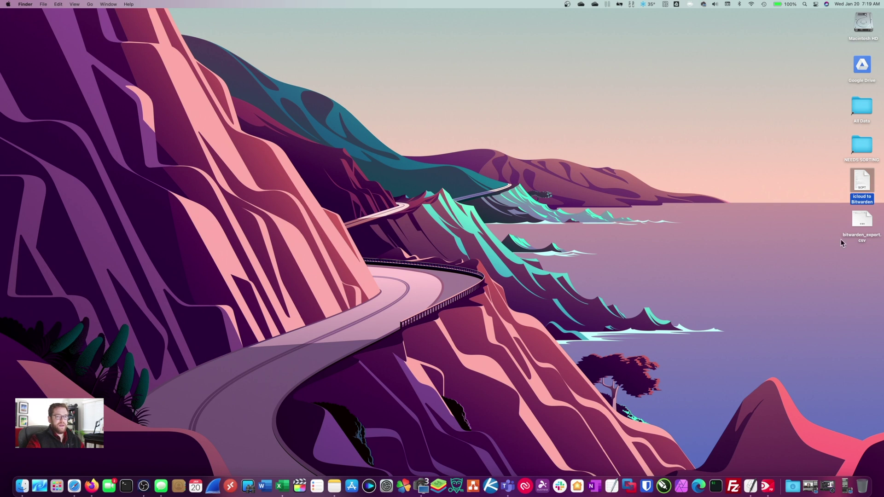
left_click(858, 226)
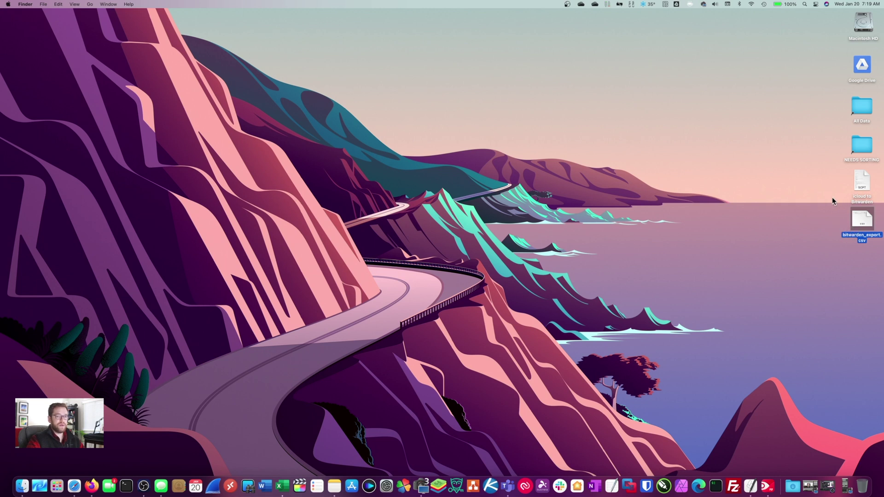
left_click(860, 182)
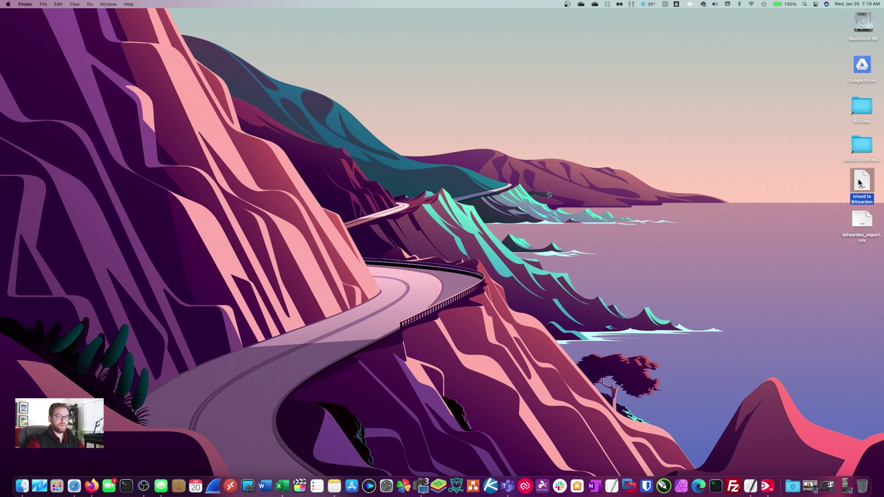
double_click(859, 182)
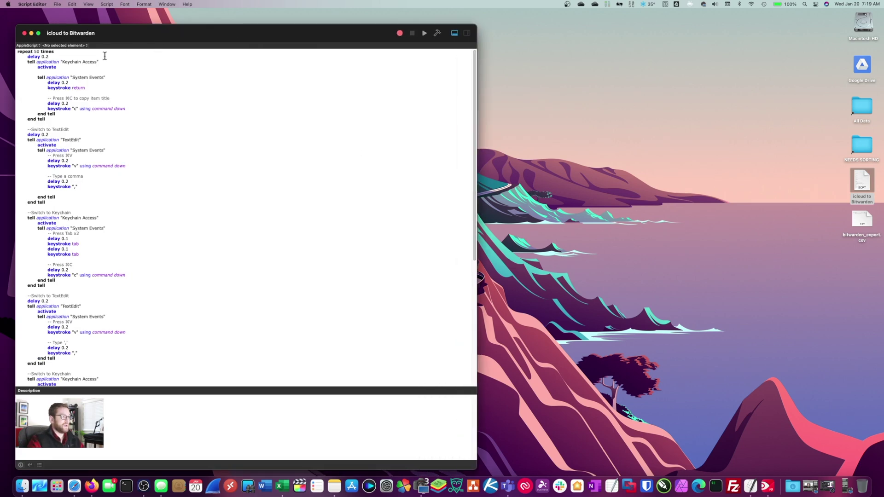
left_click_drag(62, 61, 85, 61)
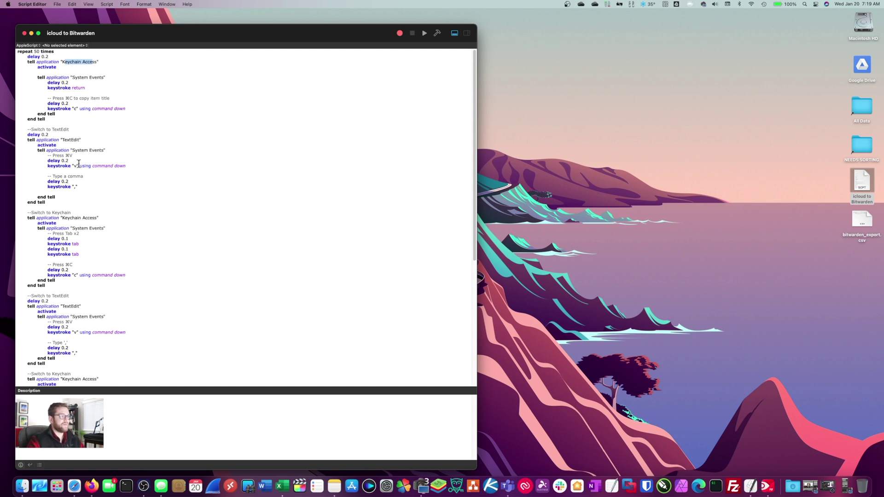
left_click_drag(64, 140, 76, 141)
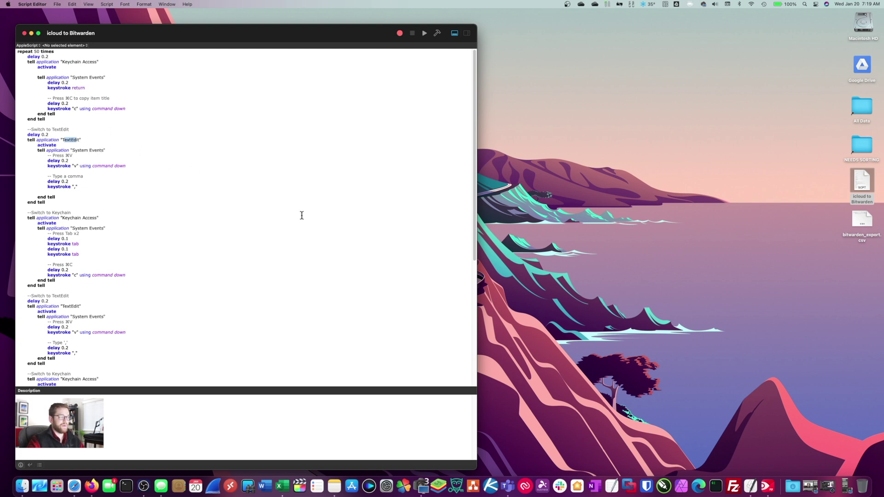
left_click_drag(122, 32, 120, 26)
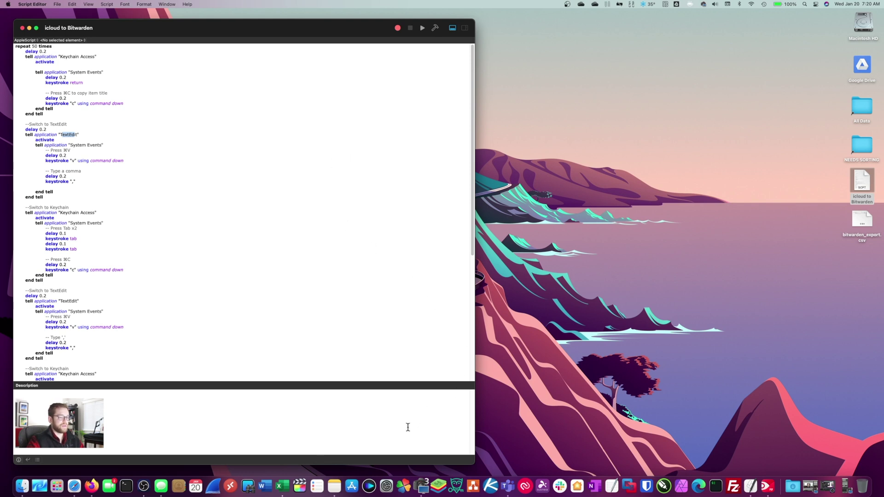
- Switch to System Preferences, show the Accessibility privacy settings, and unlock them for changes with the account password
left_click(386, 486)
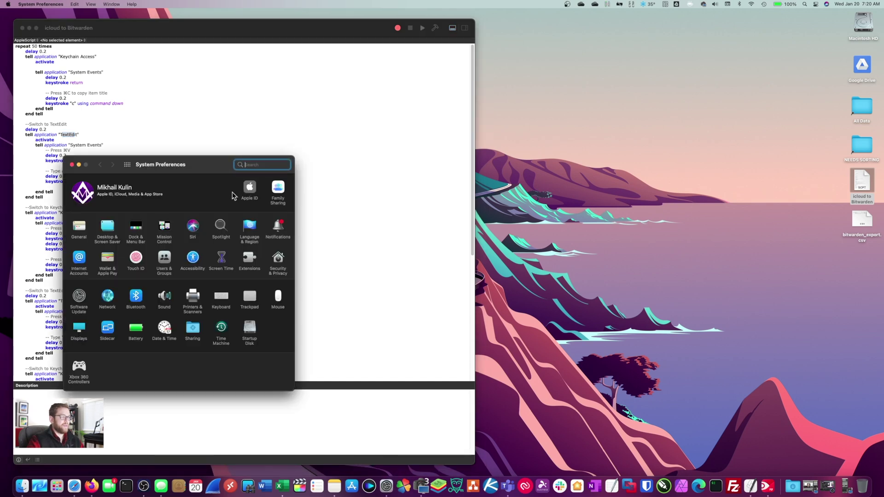
left_click_drag(230, 165, 630, 113)
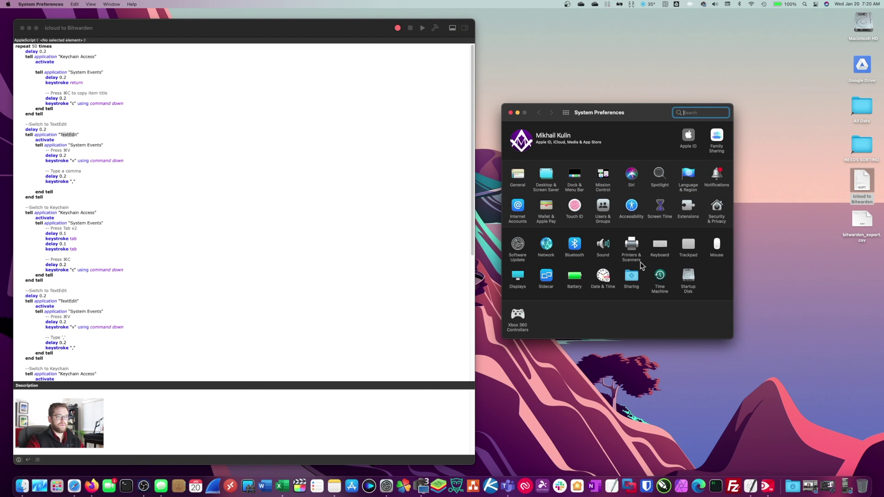
left_click(721, 206)
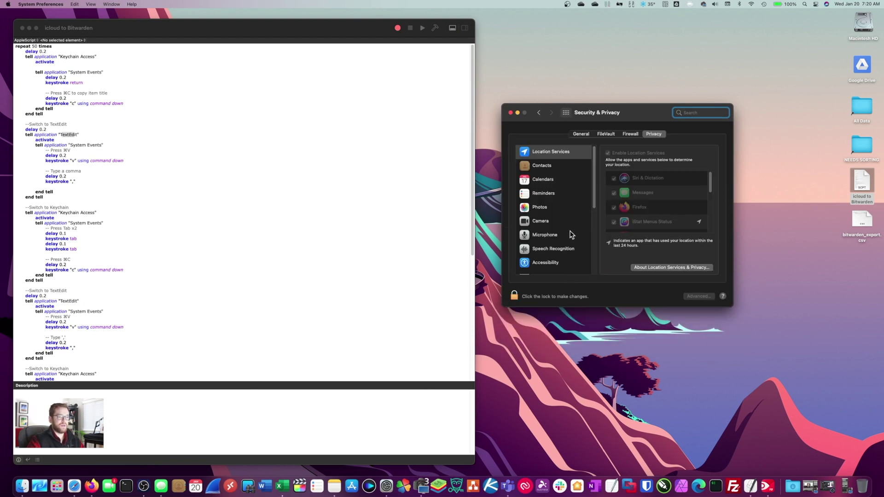
left_click(544, 262)
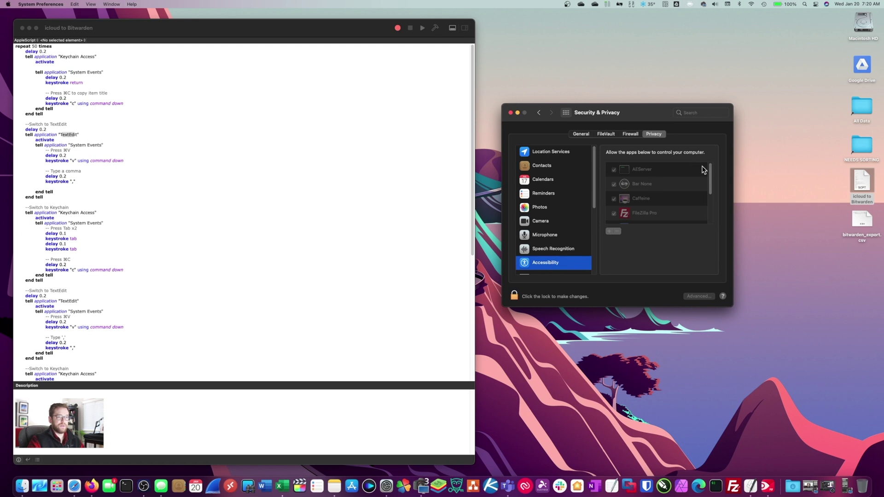
scroll(702, 173, "down", 5)
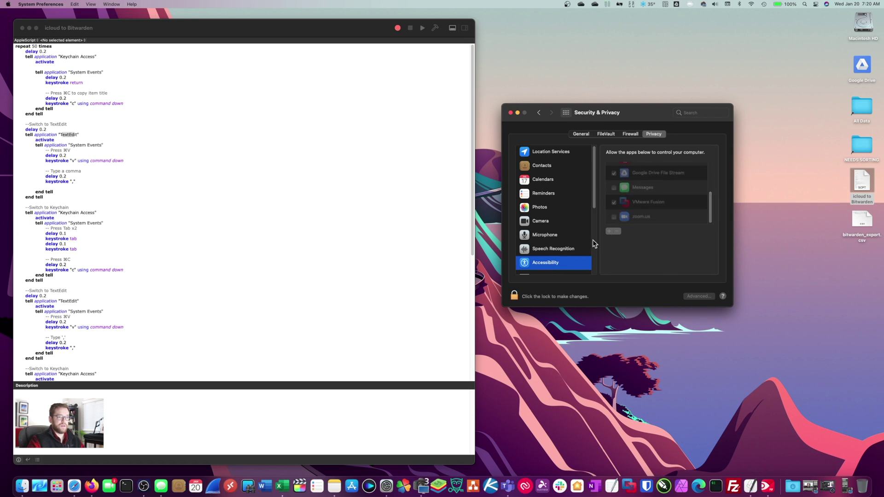
left_click(515, 298)
type("•••••••")
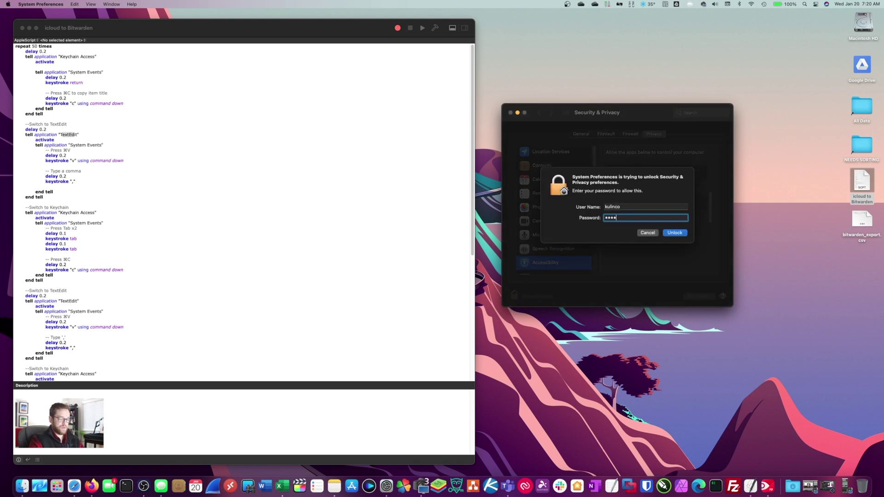
key("Return")
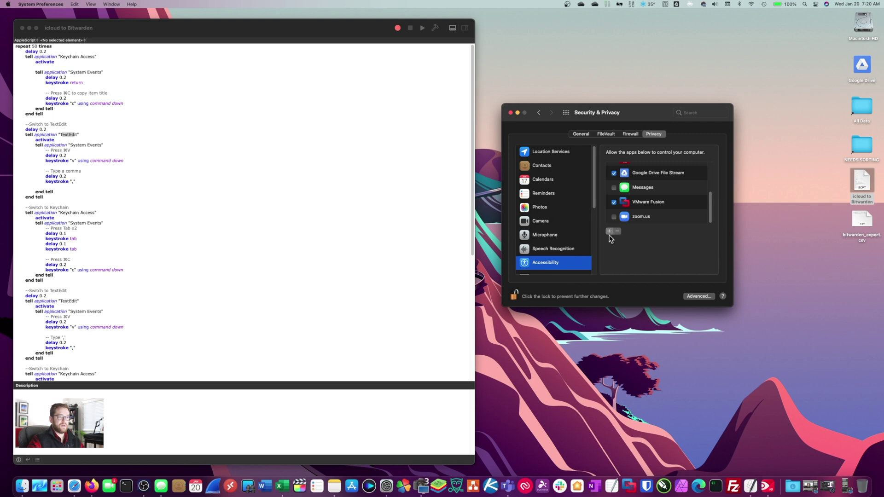
- Add Script Editor from the Utilities folder to the apps allowed to control the computer through Accessibility
left_click(609, 232)
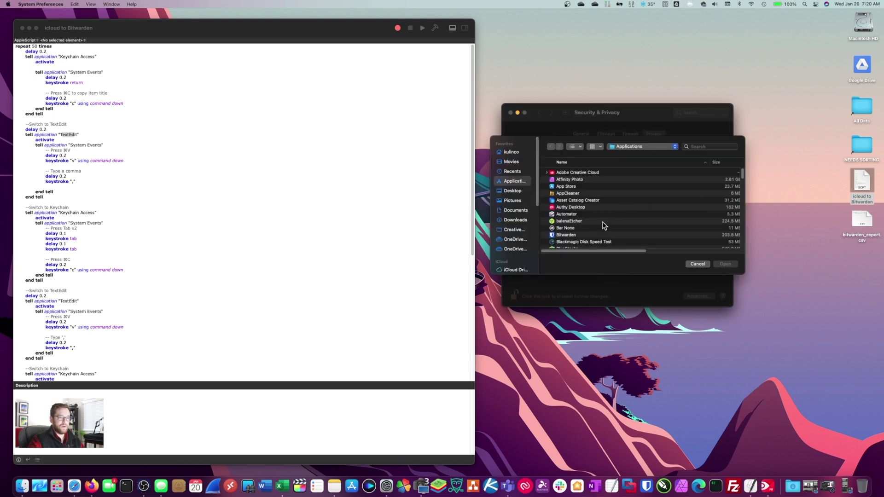
key("s")
scroll(599, 231, "up", 1)
scroll(598, 231, "down", 4)
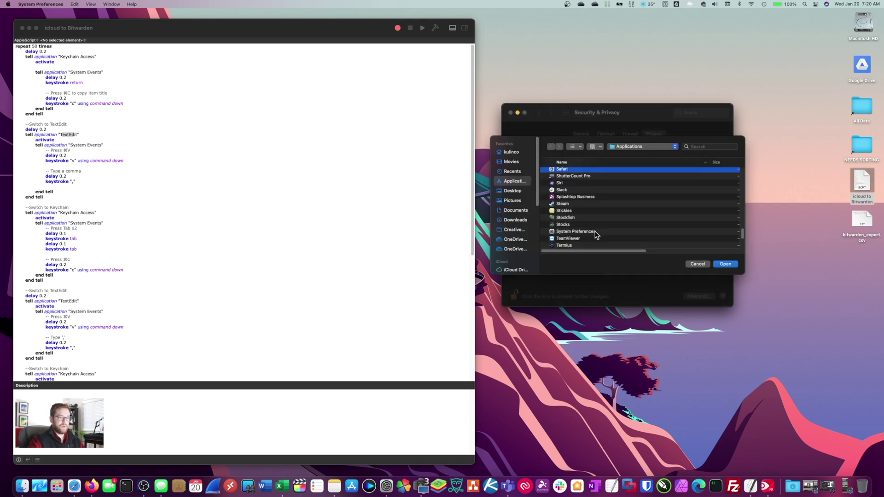
scroll(595, 234, "down", 3)
double_click(564, 208)
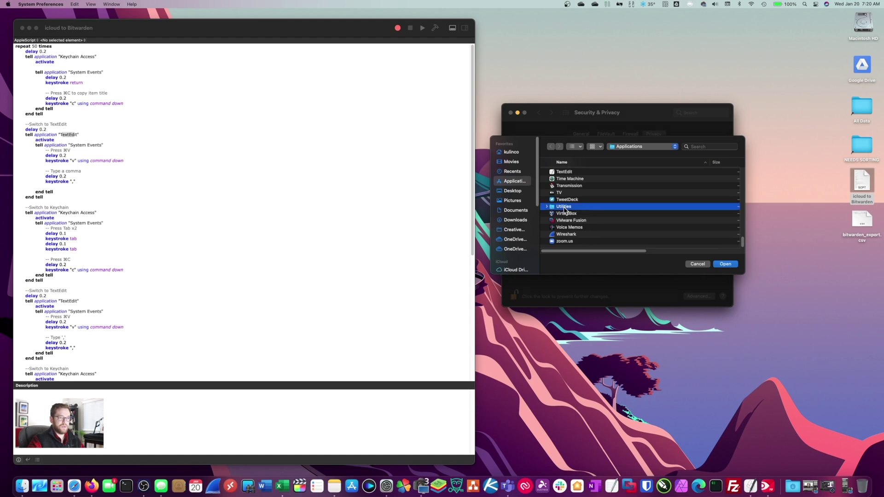
key("s")
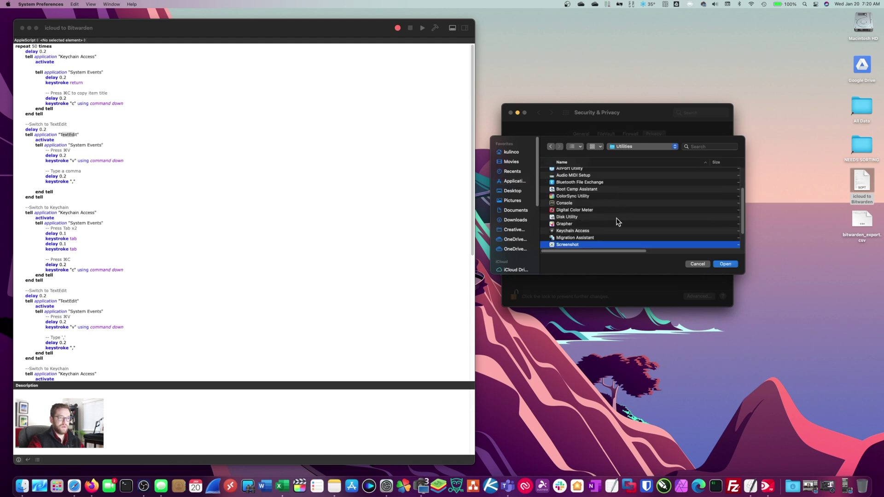
scroll(613, 225, "down", 2)
left_click(568, 228)
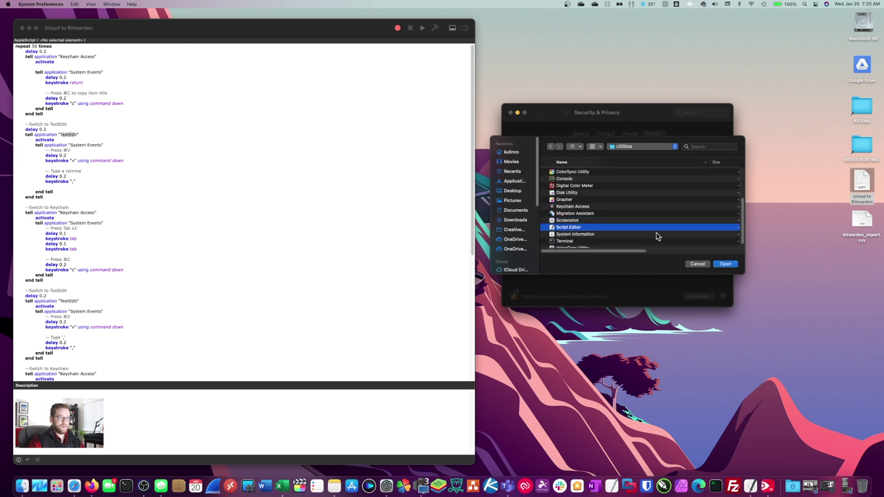
left_click(726, 264)
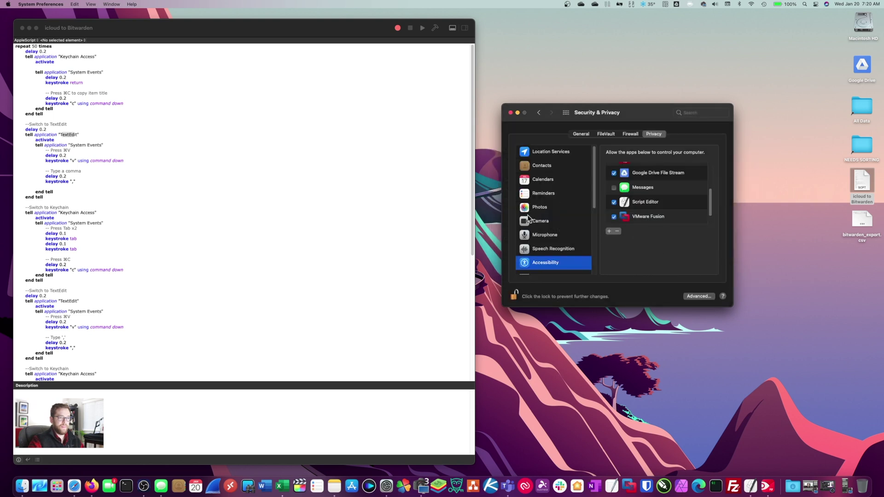
- Grant Script Editor Full Disk Access and have it quit and reopen
left_click_drag(592, 181, 596, 220)
left_click(557, 209)
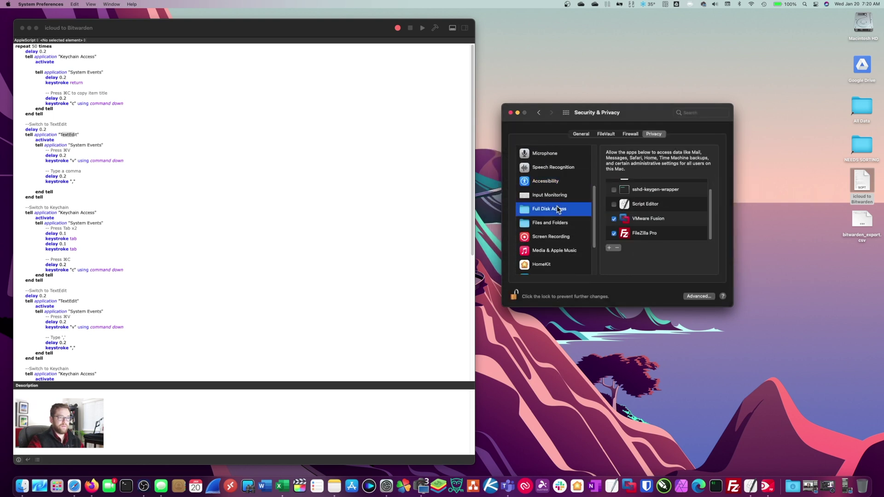
left_click(709, 204)
left_click(614, 204)
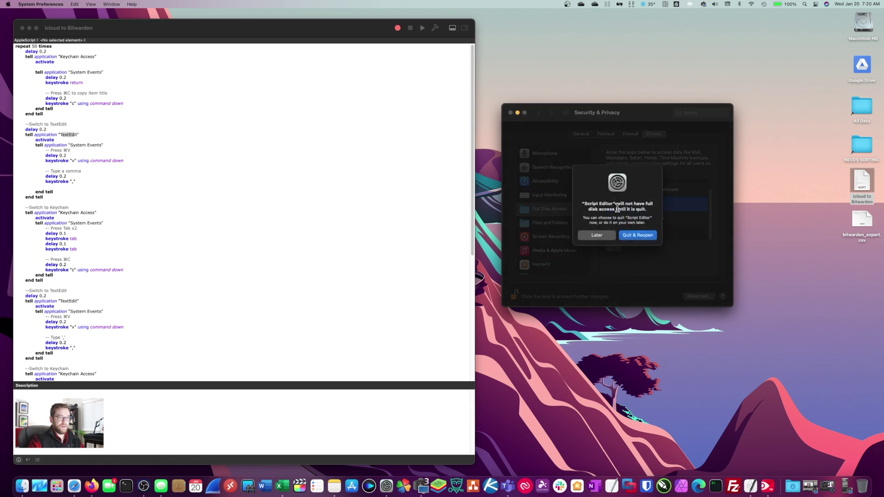
left_click(644, 238)
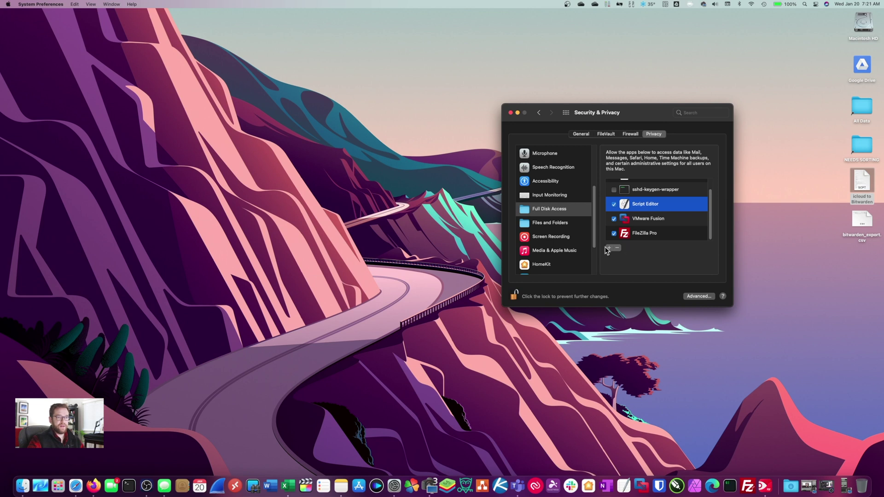
- Add Script Editor from the Applications folder's Utilities subfolder to the Full Disk Access list
left_click(609, 248)
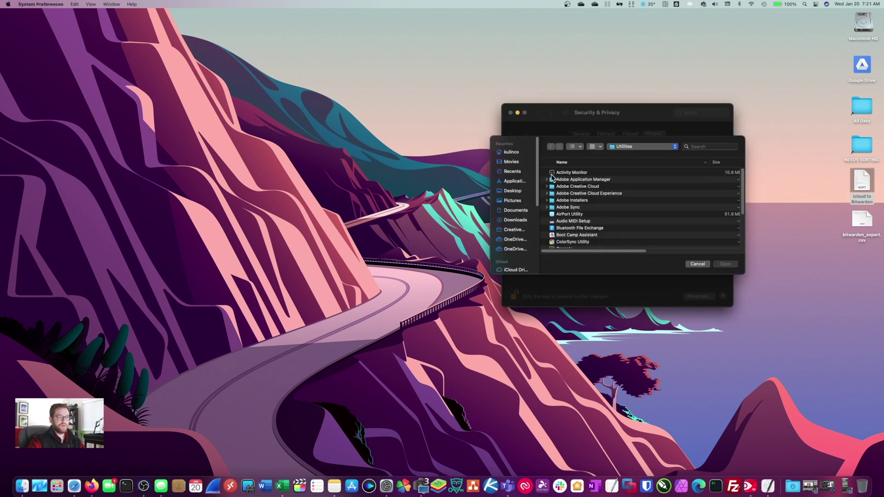
left_click(521, 181)
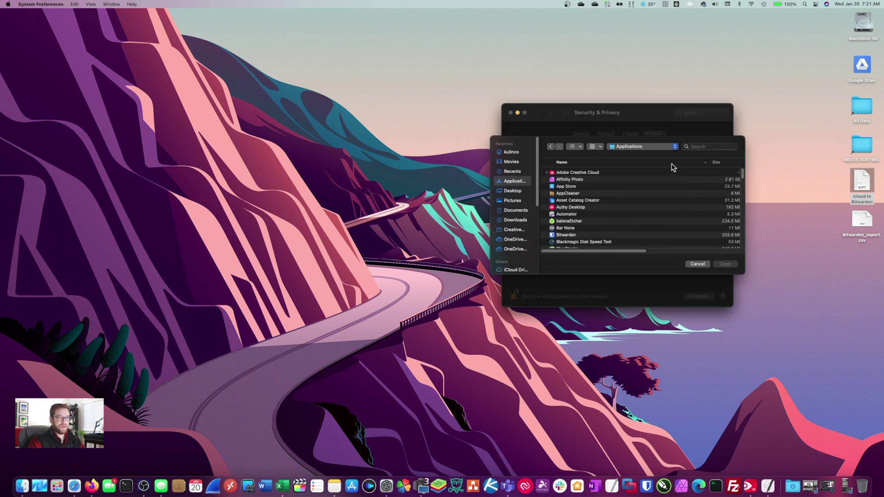
left_click_drag(742, 170, 747, 260)
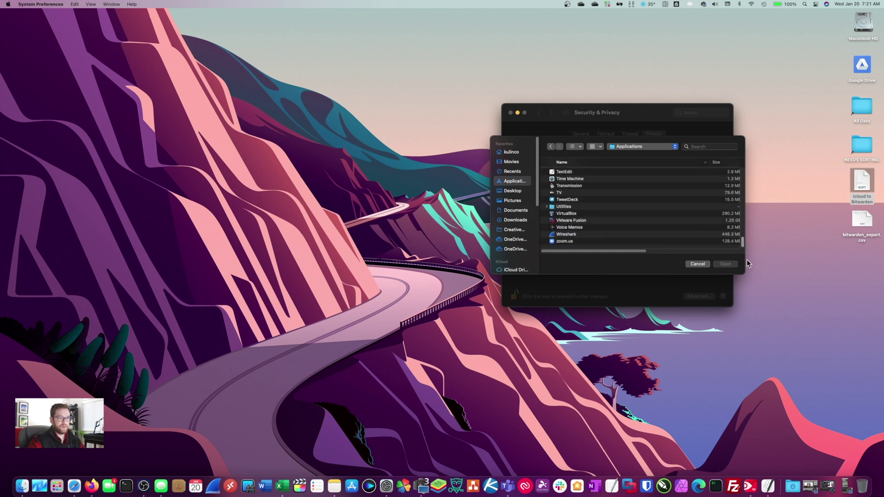
double_click(583, 208)
key("s")
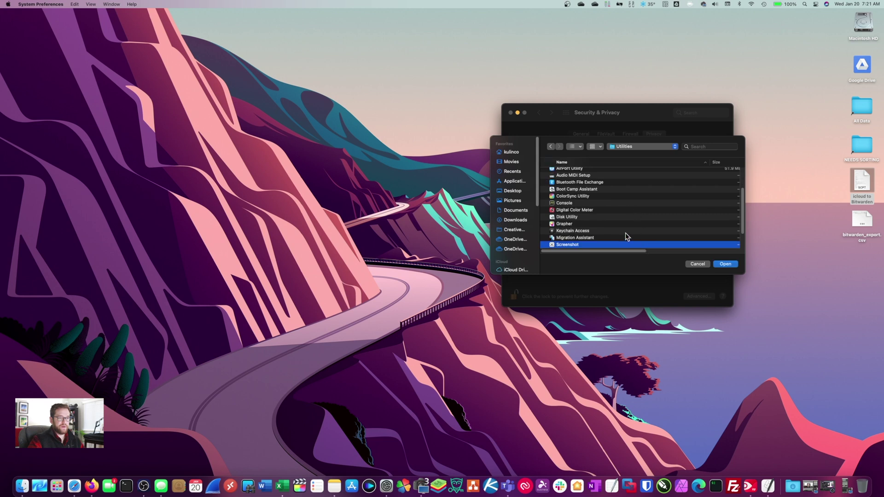
scroll(625, 235, "up", 1)
scroll(614, 241, "down", 3)
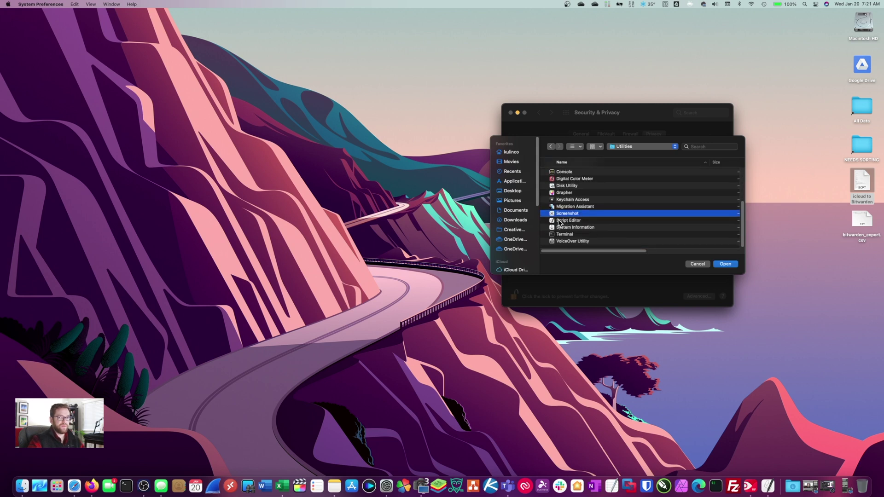
double_click(597, 220)
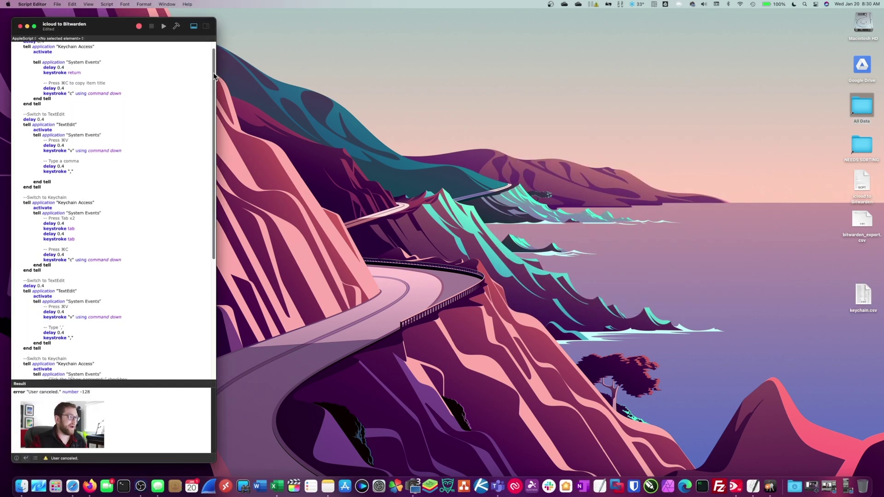
- Examine the script's Enter password section and highlight the keystroke value that holds the account password placeholder
left_click_drag(214, 76, 228, 94)
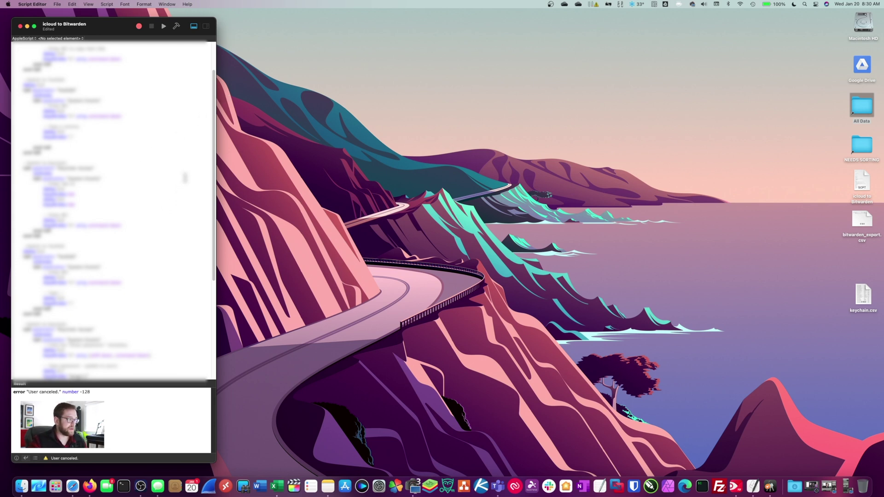
scroll(214, 140, "down", 6)
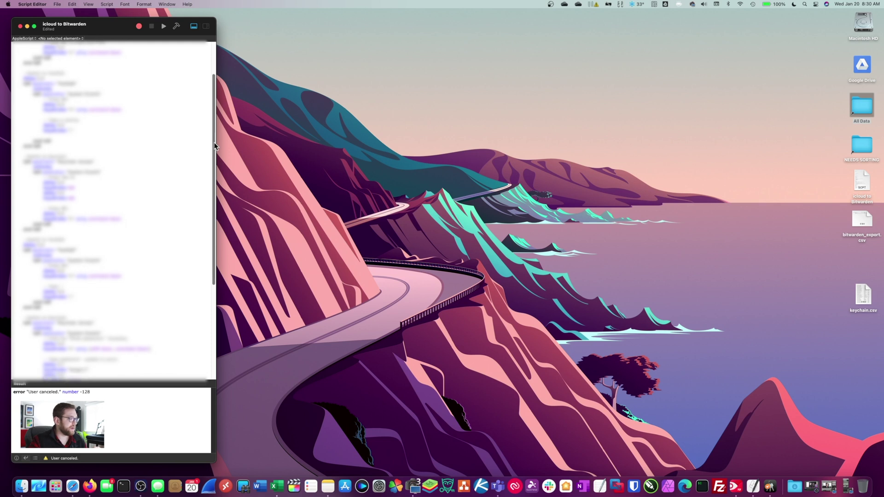
left_click_drag(65, 198, 26, 198)
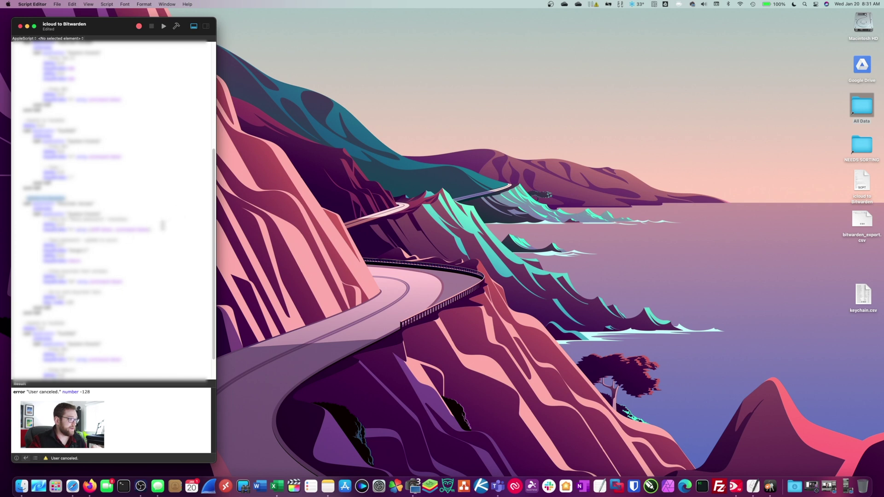
left_click_drag(49, 238, 125, 242)
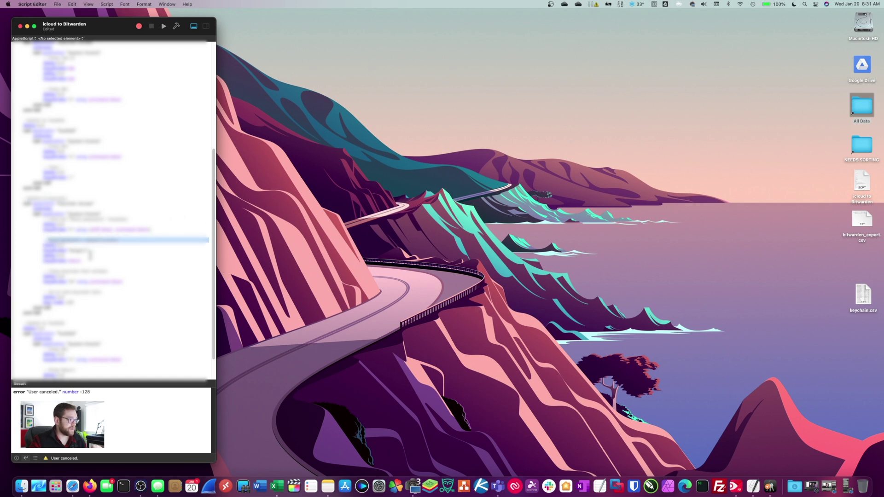
left_click(86, 251)
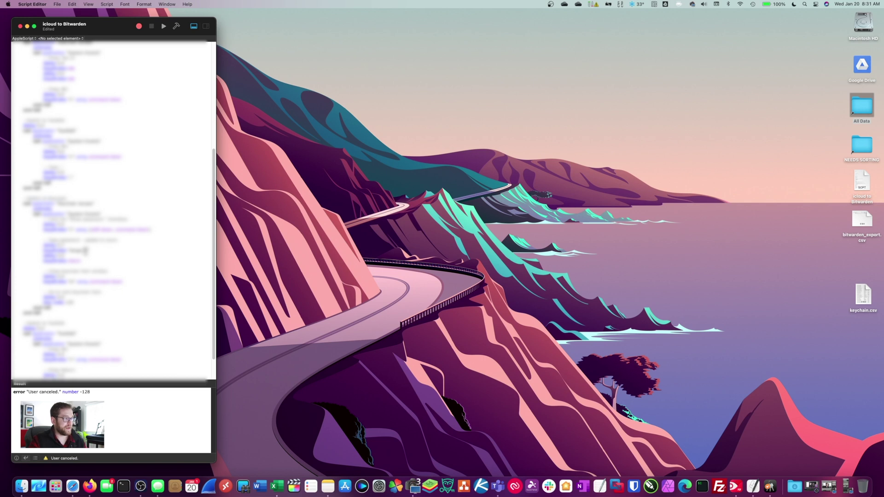
left_click_drag(86, 250, 68, 251)
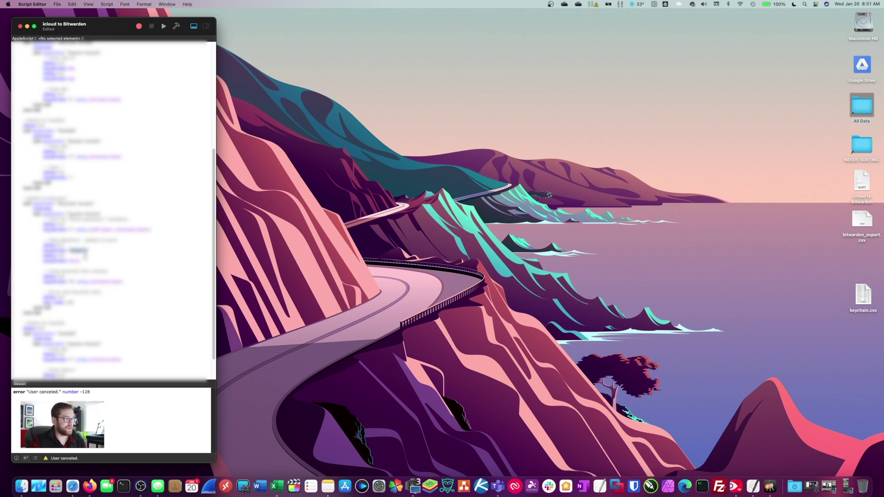
left_click(88, 251)
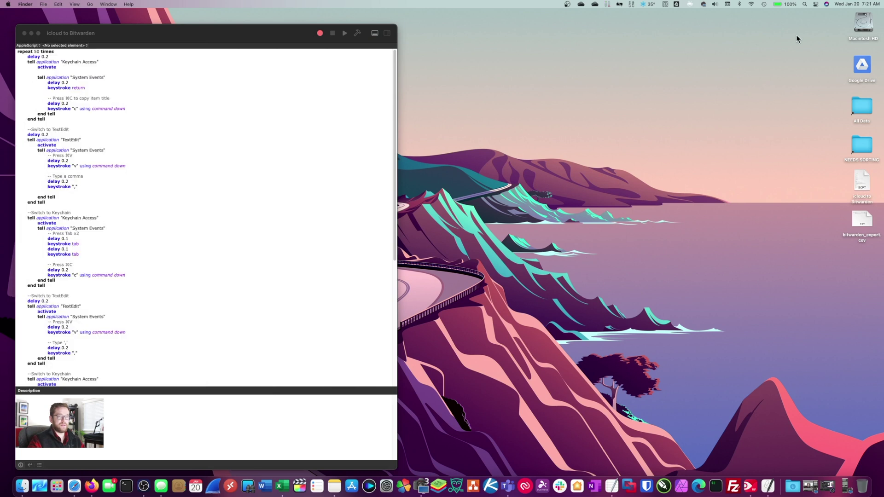
- Create a new blank TextEdit document to receive the exported entries
right_click(612, 487)
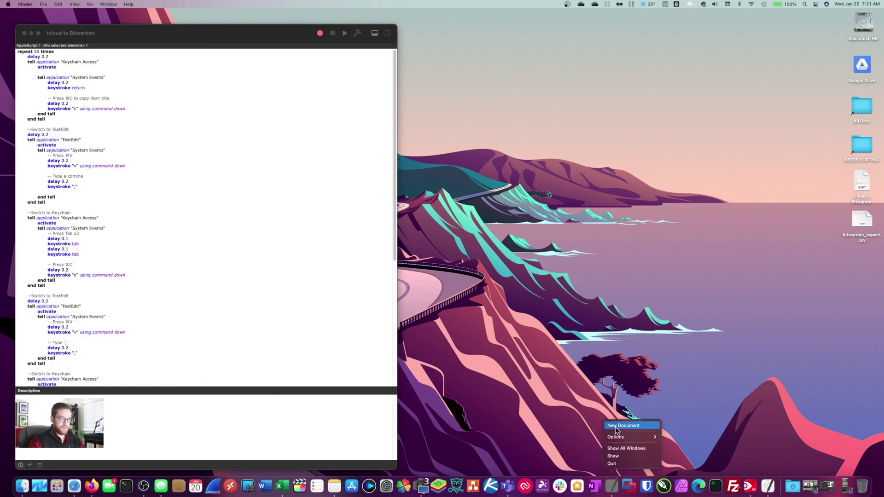
left_click(618, 427)
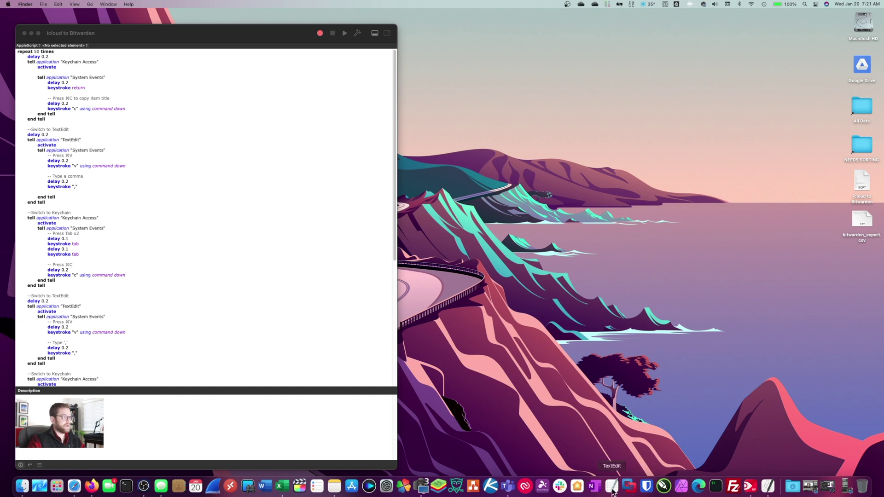
left_click(608, 487)
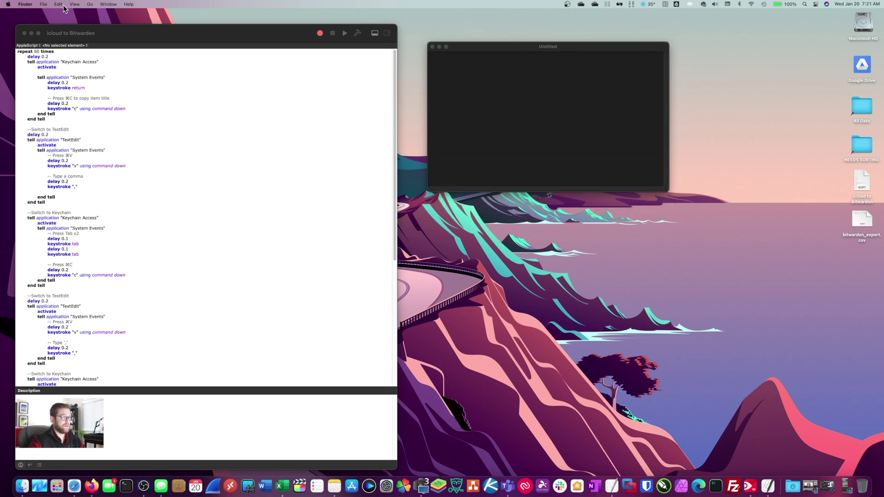
- Show the Applications folder in Finder and locate TextEdit in it
left_click(90, 4)
left_click(181, 10)
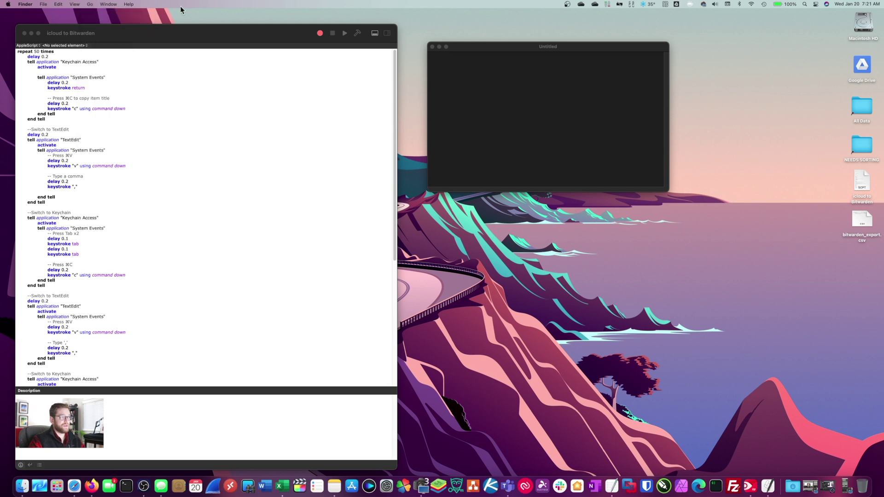
left_click(91, 6)
left_click(118, 108)
key("t")
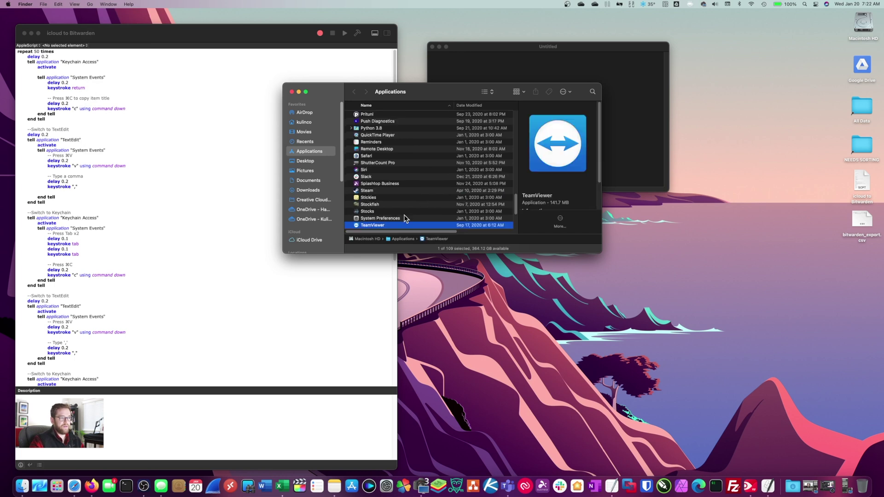
scroll(396, 207, "up", 2)
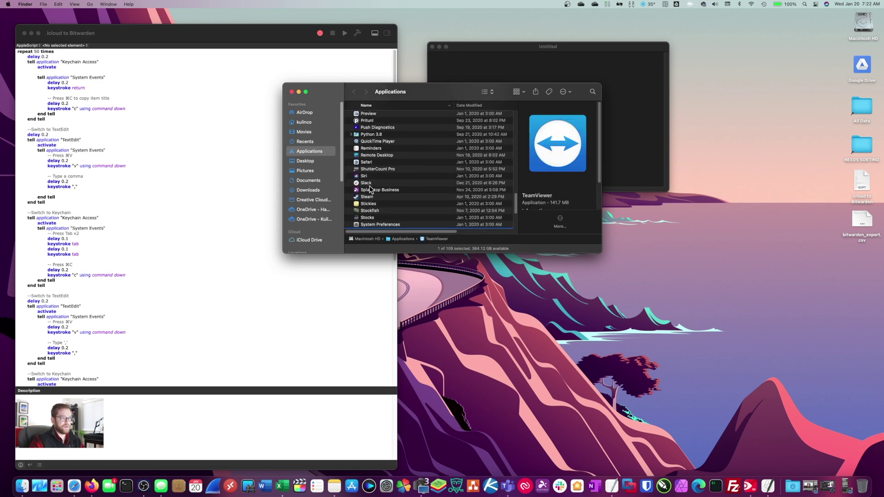
scroll(373, 193, "down", 3)
left_click(405, 199)
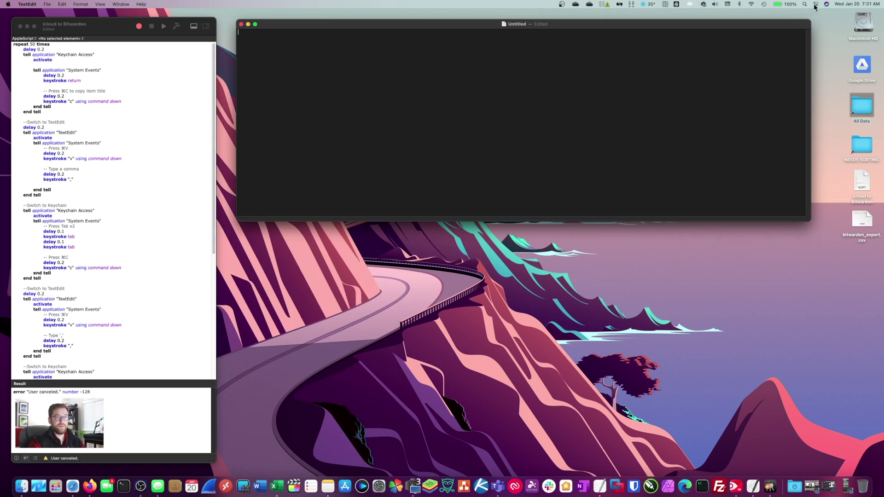
- Turn on Do Not Disturb until this evening
left_click(814, 6)
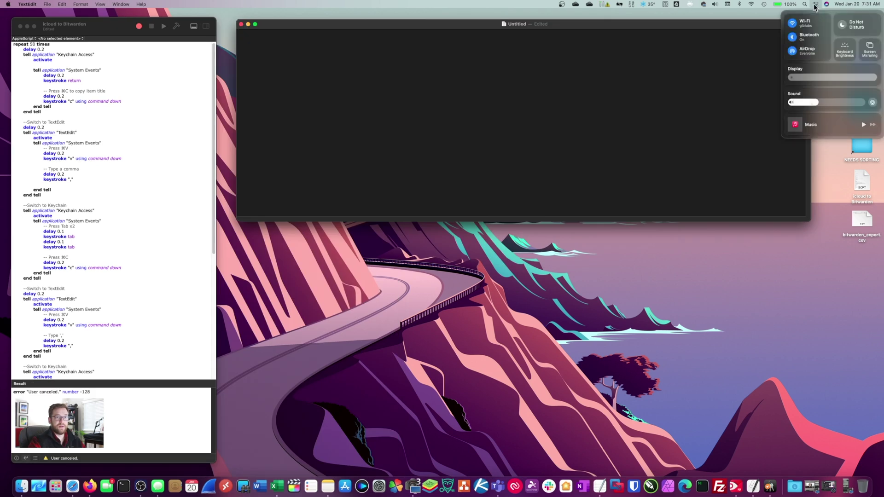
left_click(847, 25)
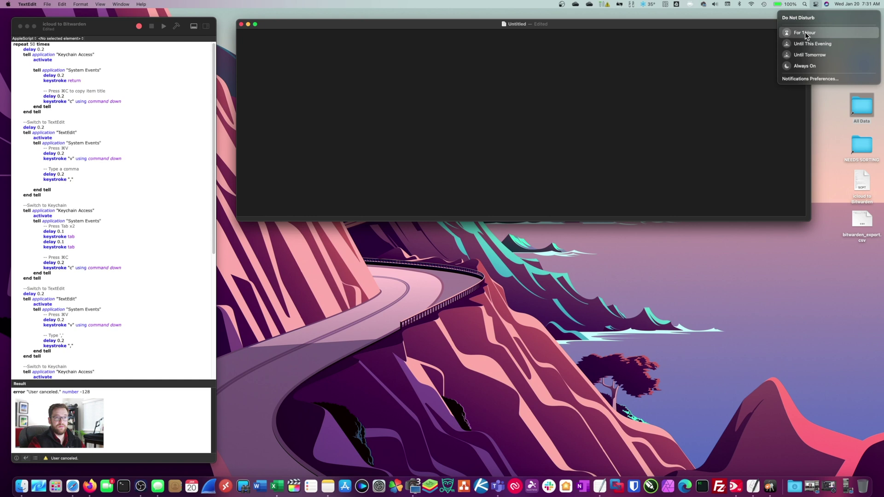
left_click(807, 43)
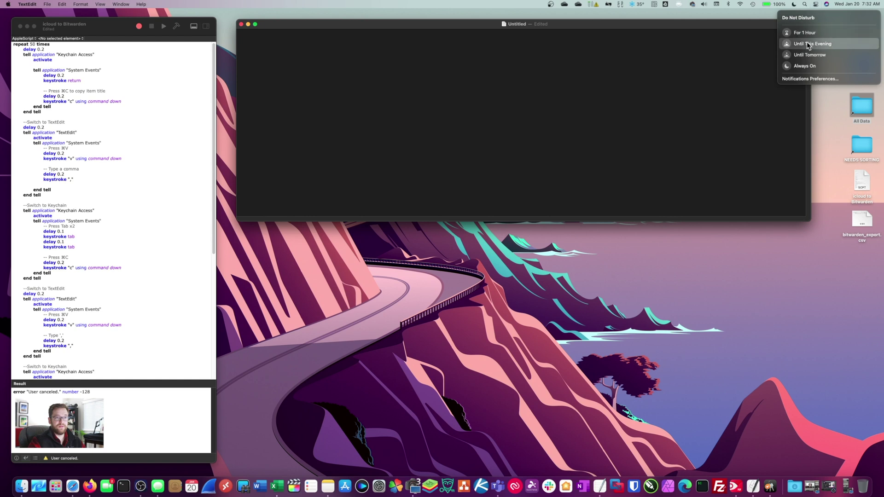
left_click(722, 21)
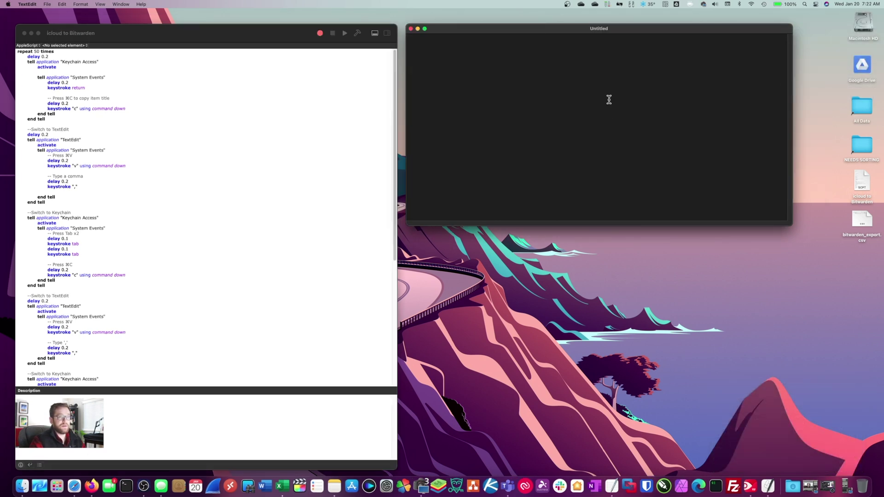
- Search Spotlight for "keycha" and open Keychain Access
left_click(836, 119)
left_click(804, 4)
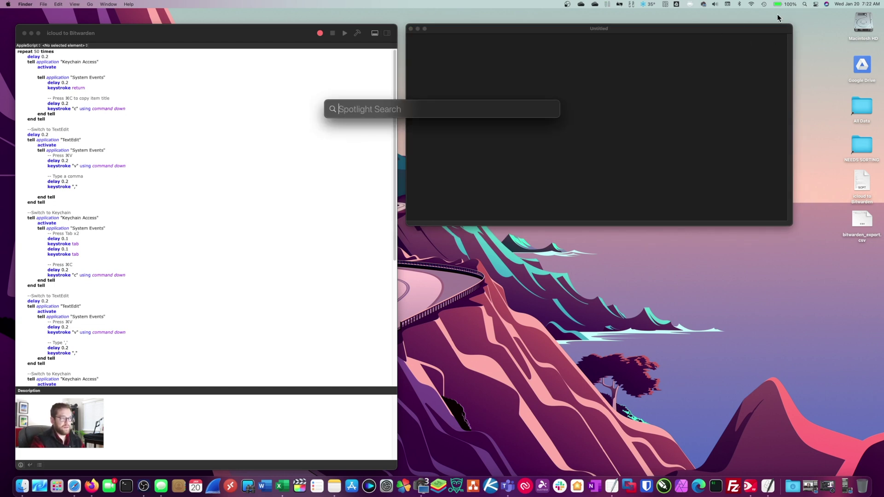
type("keycha")
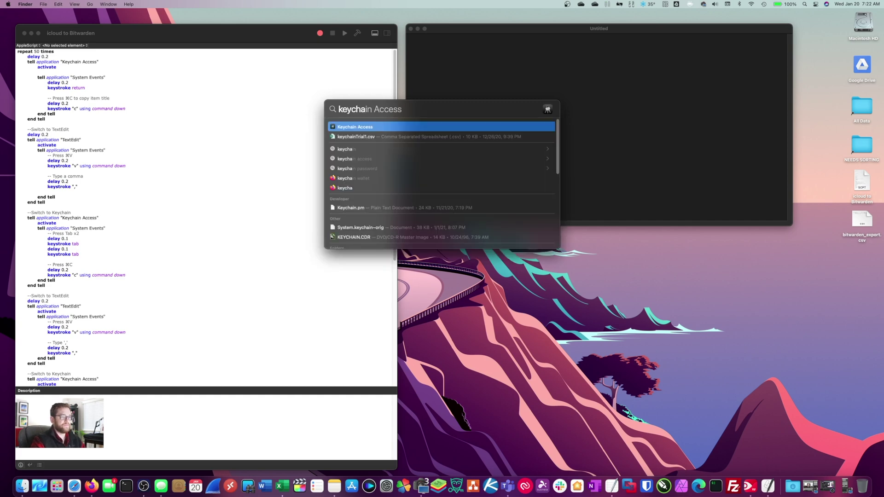
key("Return")
- Focus the blank TextEdit document and run the iCloud to Bitwarden script in Script Editor
left_click(36, 51)
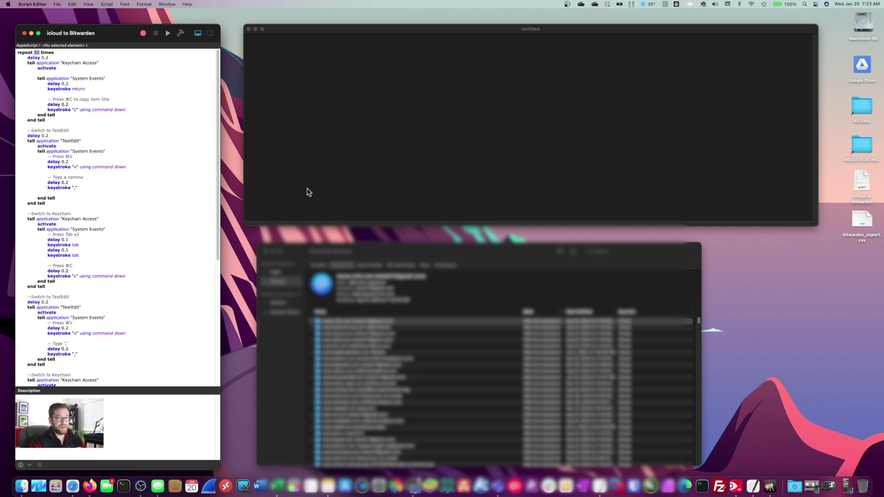
left_click(317, 79)
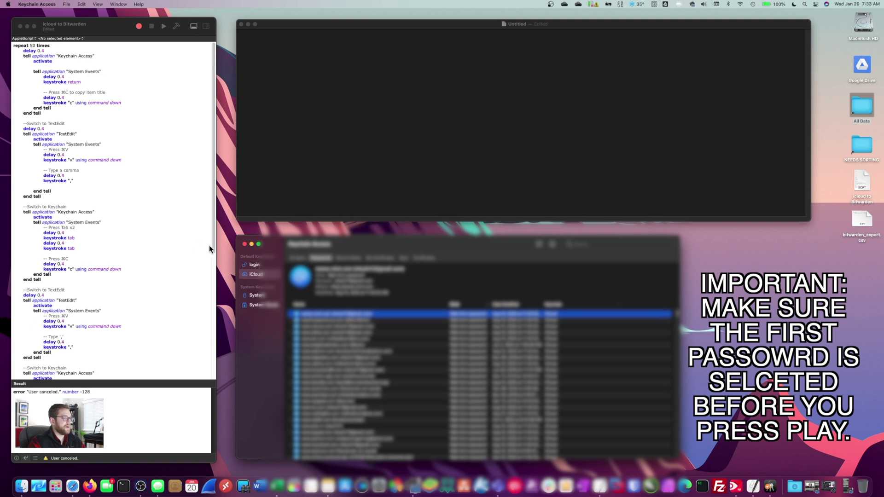
left_click(125, 28)
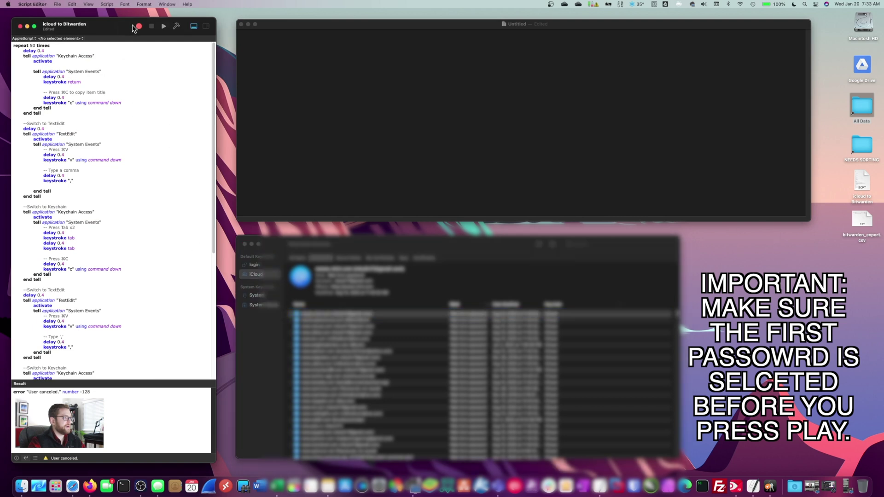
left_click(164, 29)
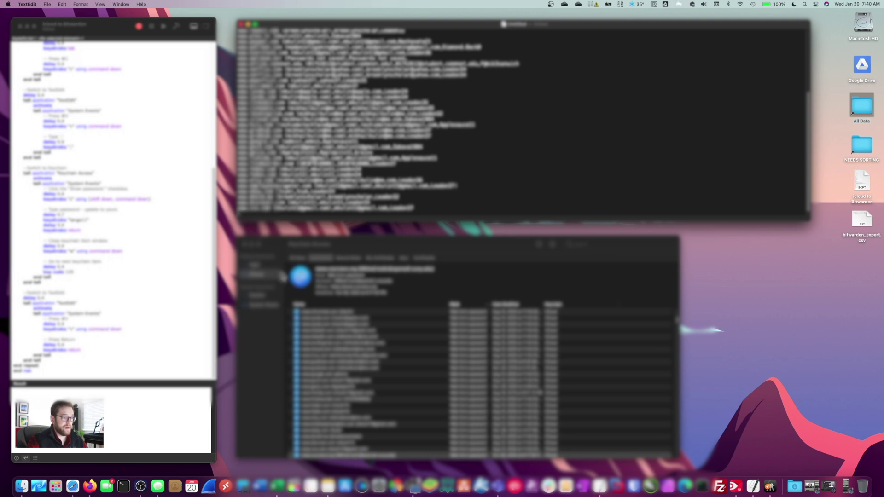
- Find the selected entry in the iCloud keychain list, rerun the script, and stop it once the remaining entries are copied
scroll(363, 418, "down", 7)
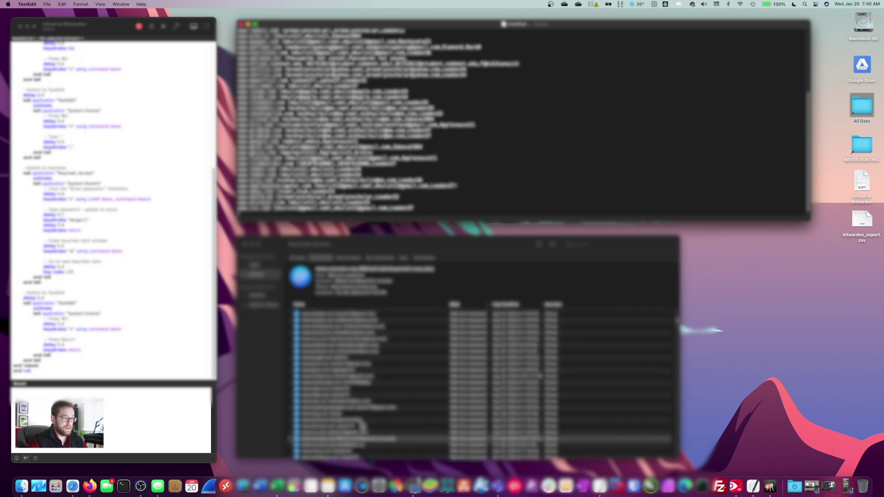
scroll(343, 377, "up", 1)
scroll(343, 377, "up", 1)
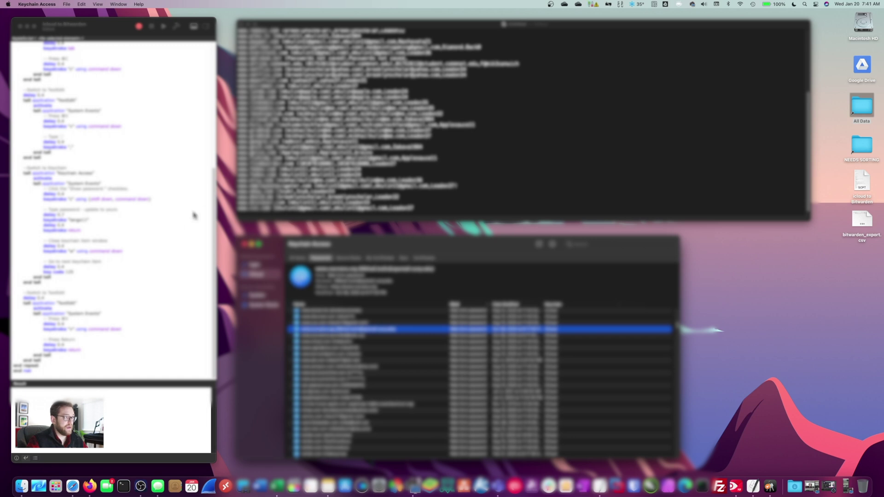
left_click(116, 28)
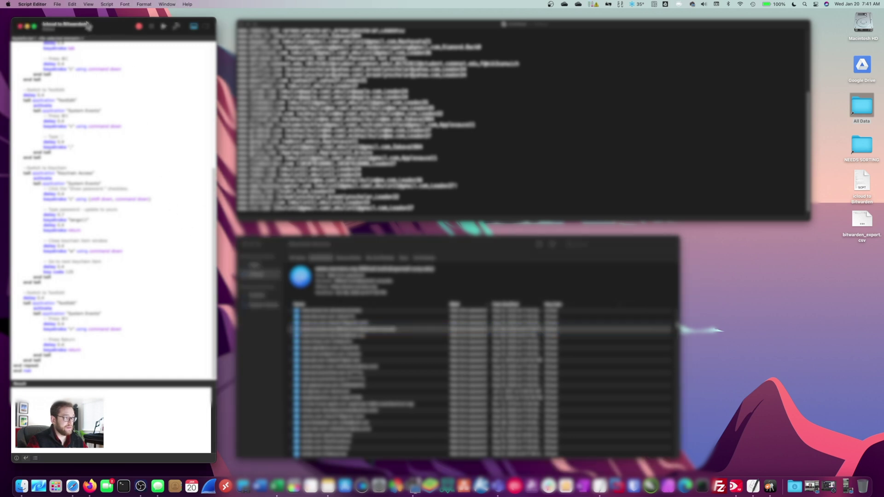
left_click(163, 28)
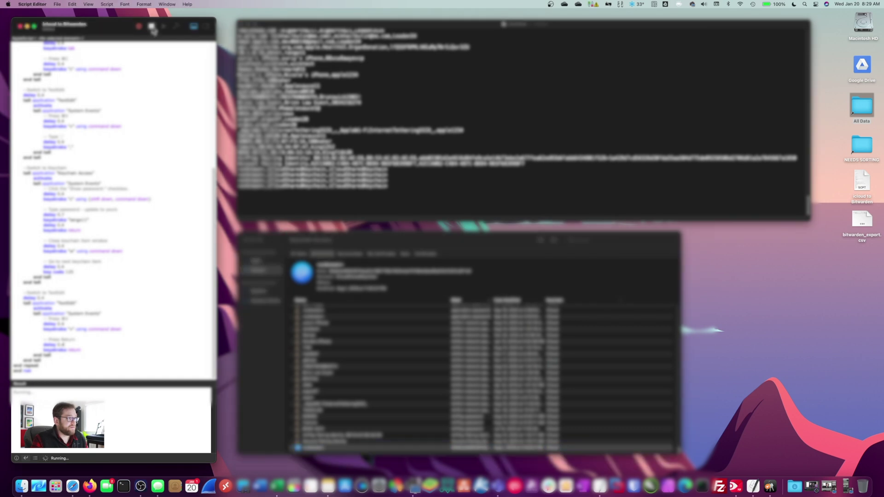
left_click(151, 27)
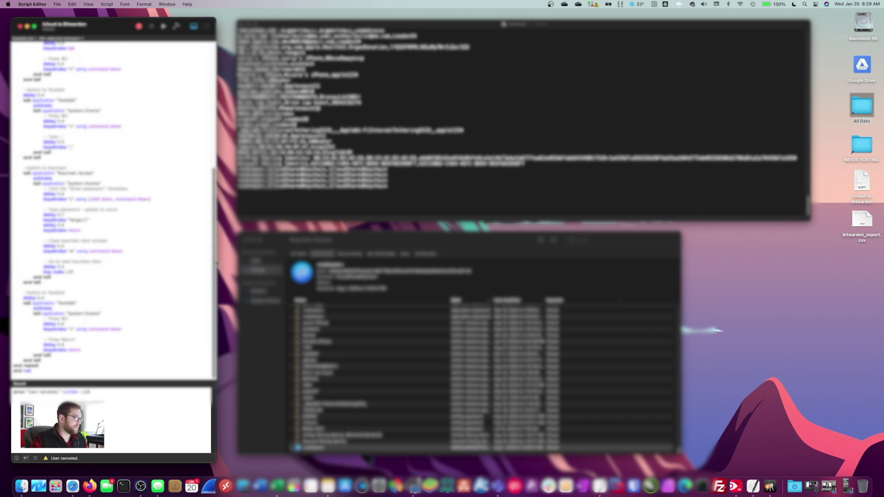
left_click_drag(214, 262, 216, 100)
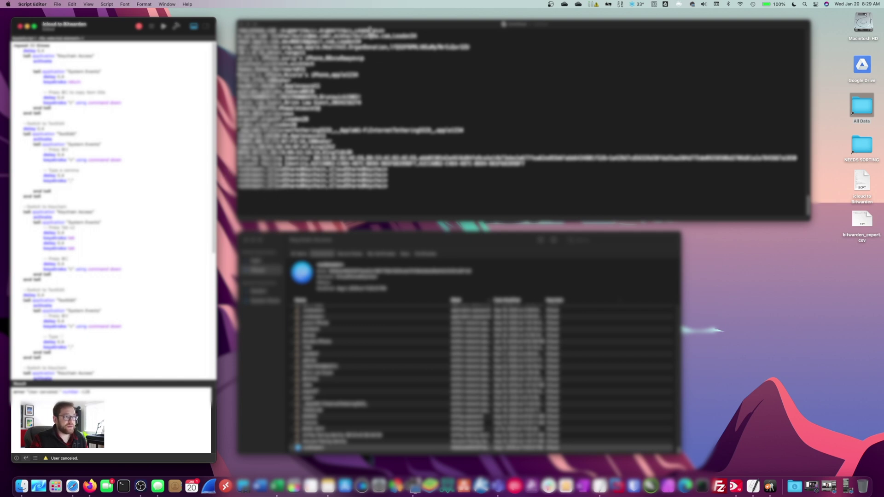
- Save the TextEdit document to the Desktop as keychain.csv with Unicode (UTF-8) encoding, and close TextEdit and Keychain Access
left_click(373, 29)
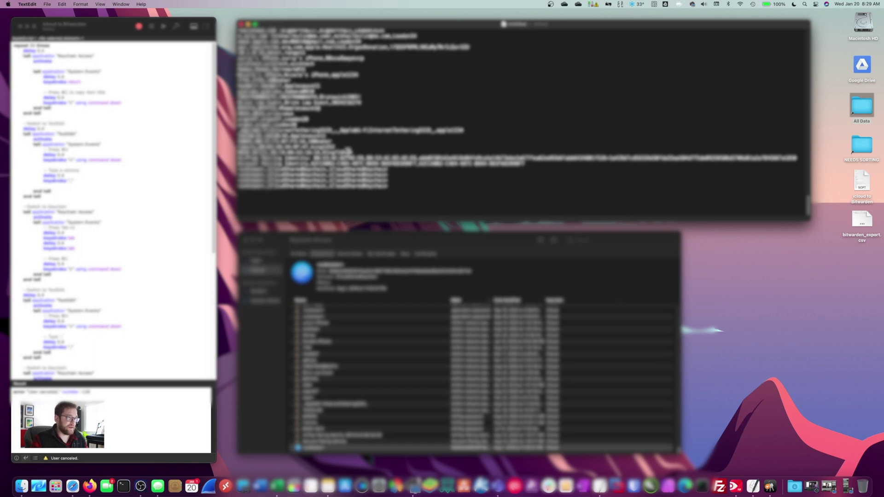
left_click(48, 4)
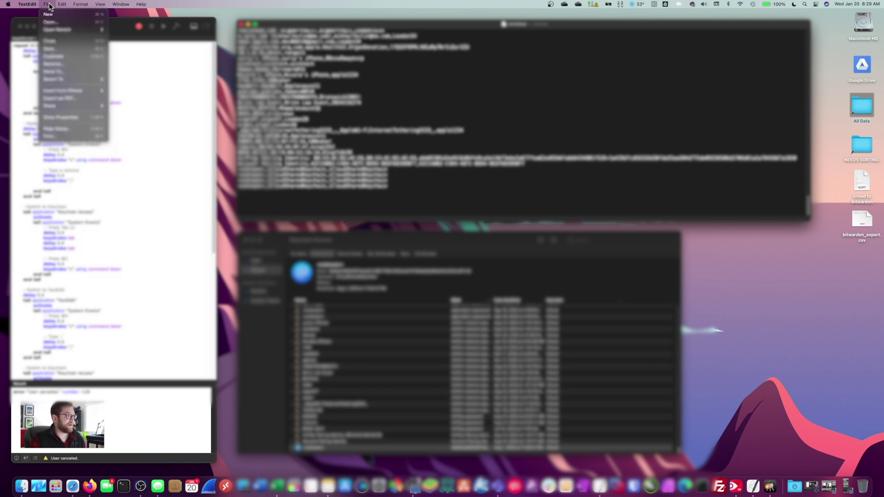
left_click(71, 50)
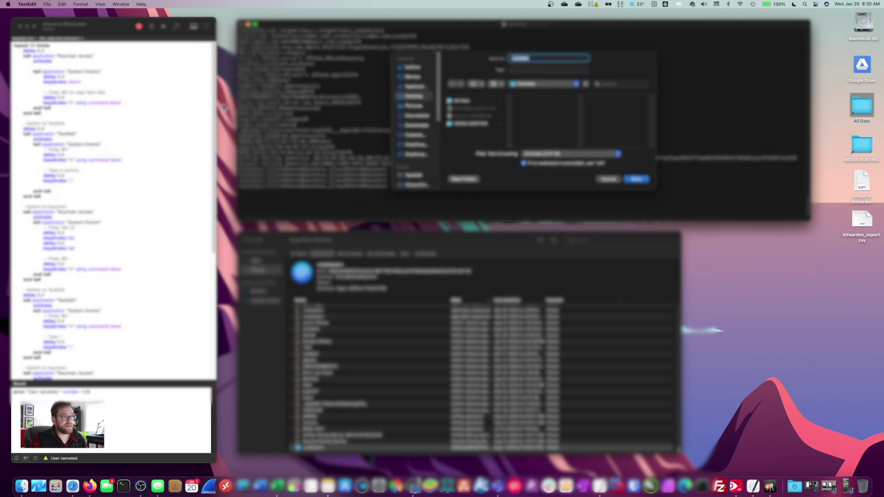
left_click(595, 154)
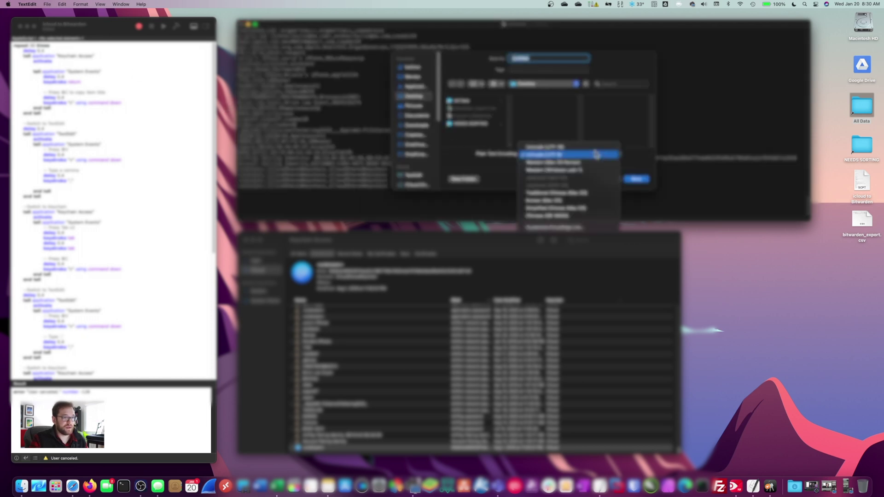
left_click(597, 155)
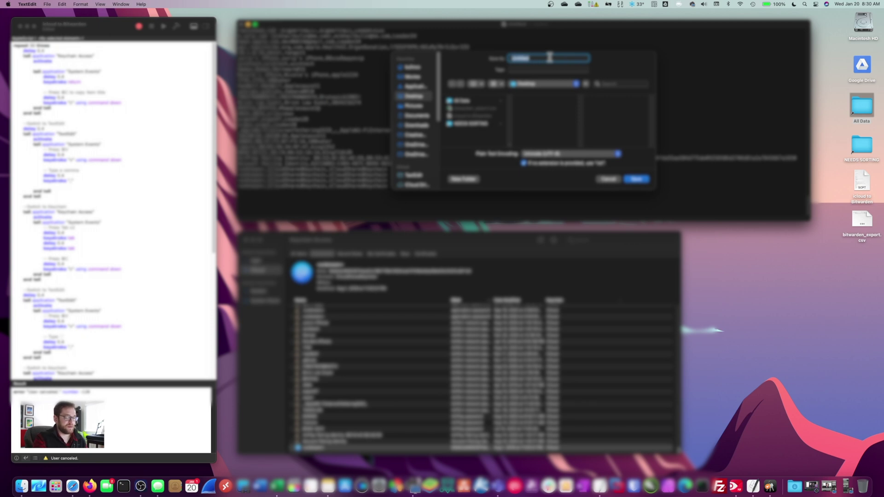
type("ic")
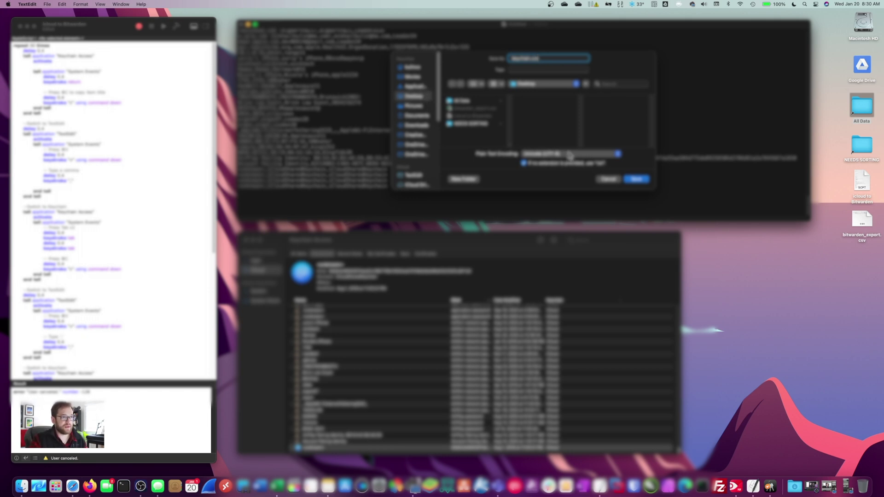
left_click(638, 180)
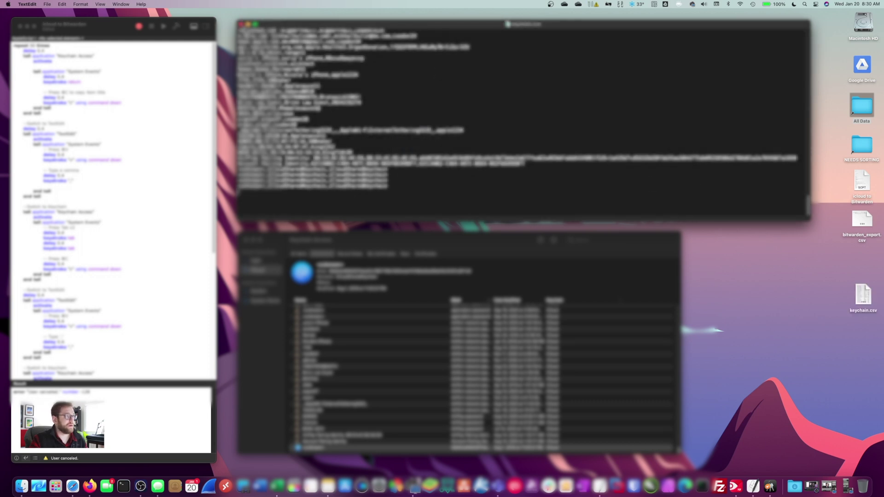
key("super+q")
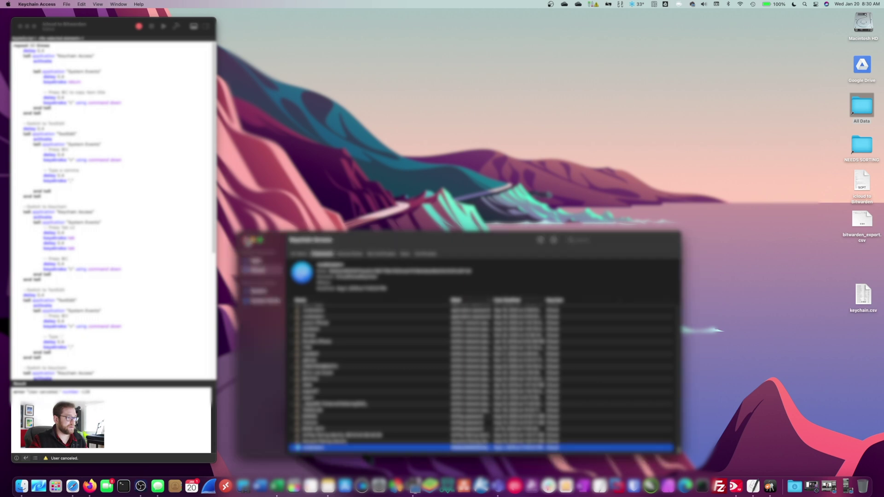
left_click(247, 241)
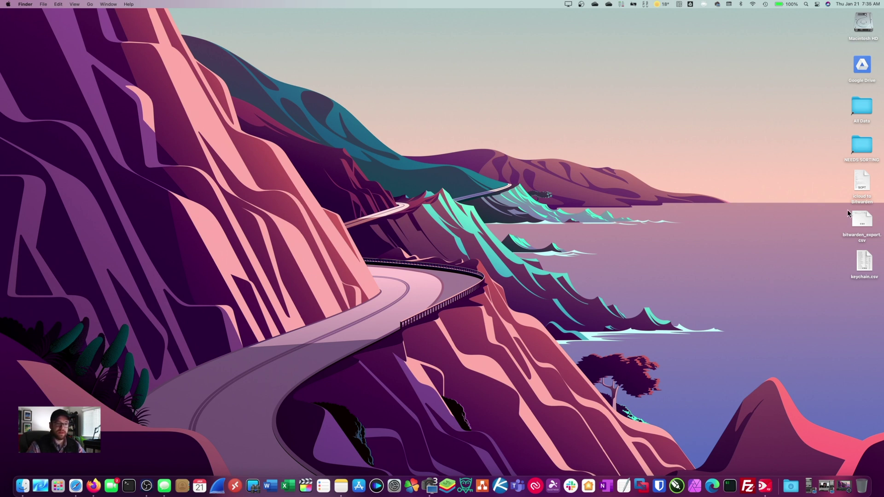
- Open bitwarden_export.csv from the Desktop in Microsoft Excel, dismiss the data loss notice, and make the workbook window taller
right_click(859, 223)
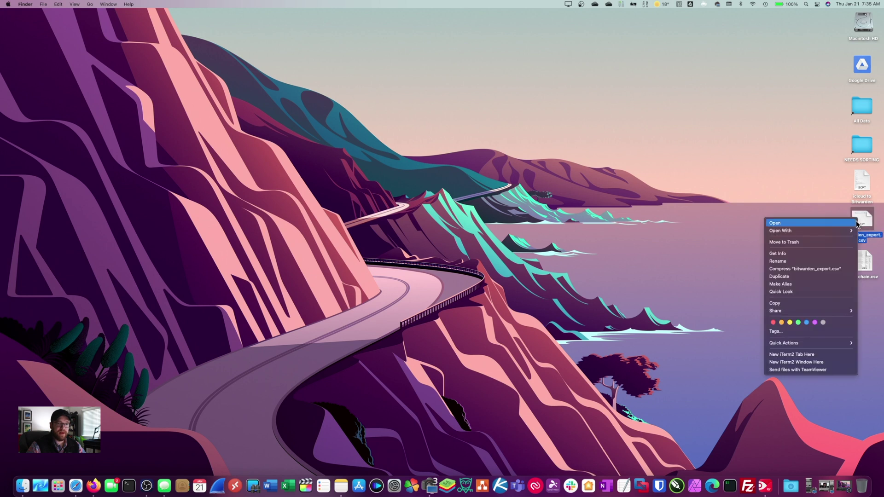
mouse_move(839, 229)
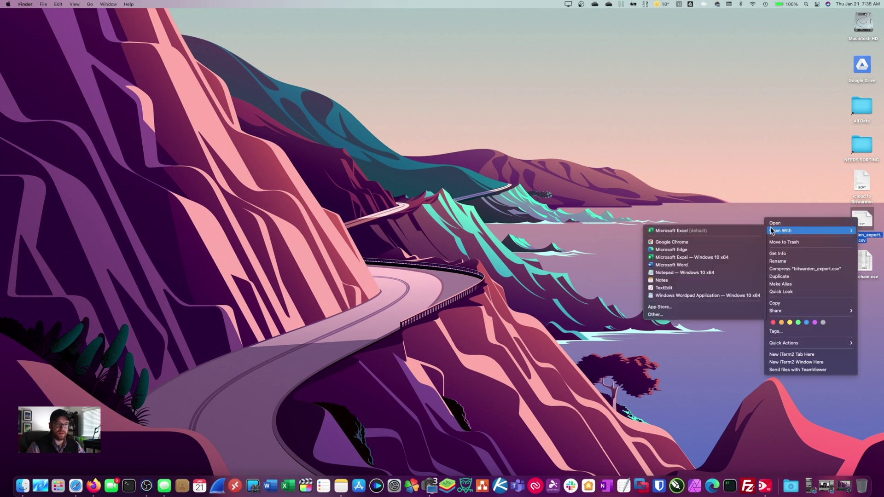
left_click(715, 231)
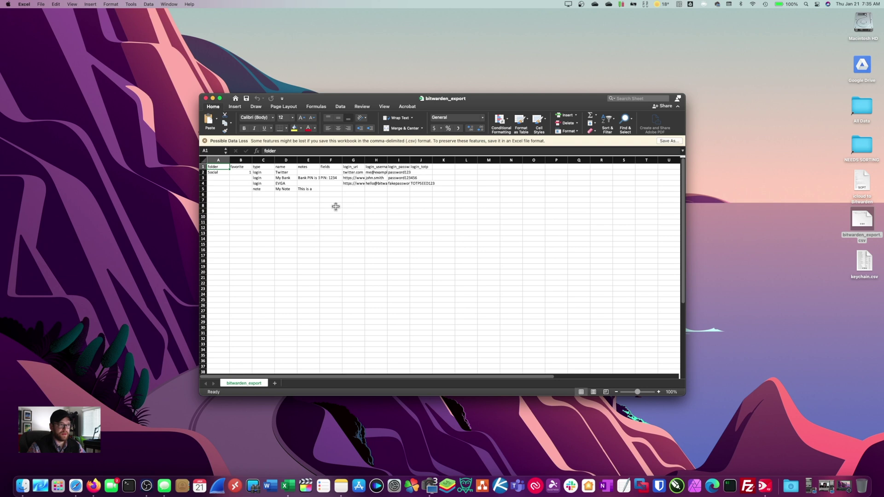
left_click(205, 141)
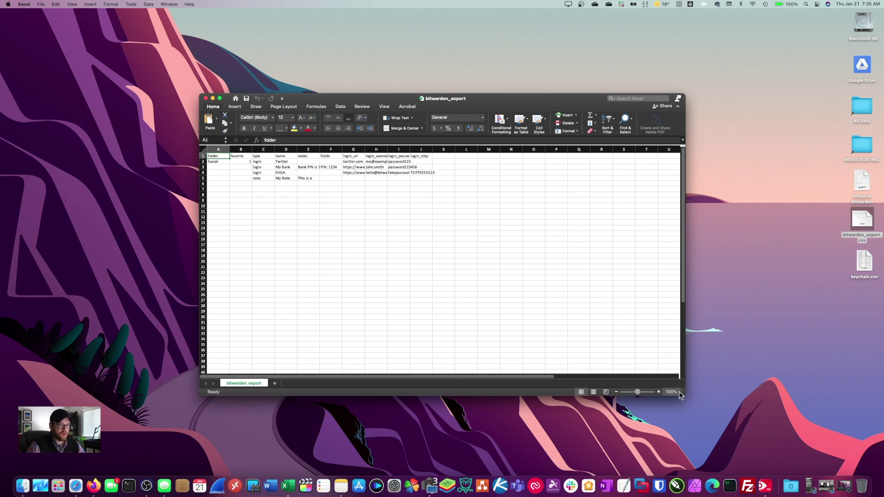
left_click_drag(684, 395, 680, 465)
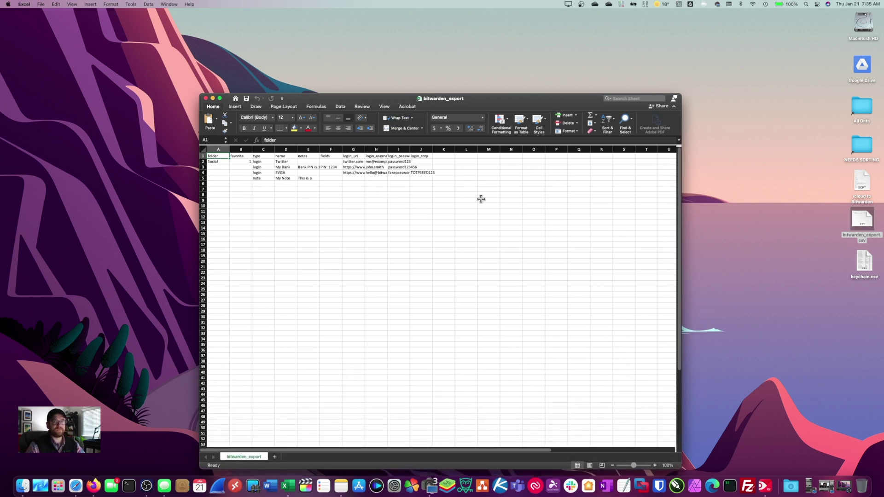
left_click_drag(372, 94, 221, 75)
- Go through the bitwarden_export columns and widen type, notes, fields and the login columns so their contents can be read
left_click_drag(78, 128, 160, 129)
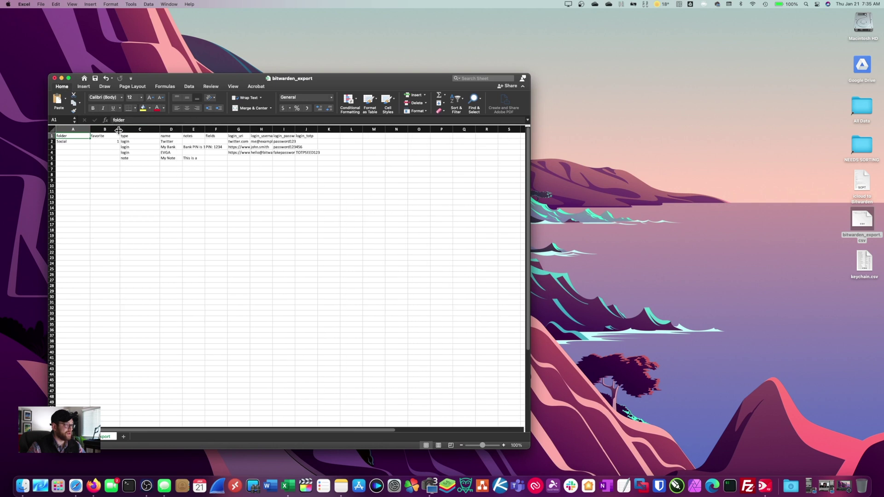
left_click(75, 129)
left_click(104, 129)
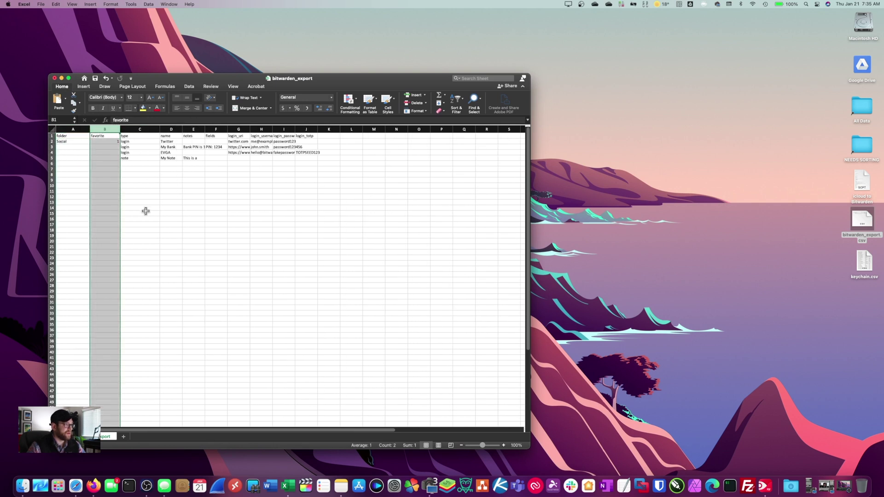
left_click(148, 130)
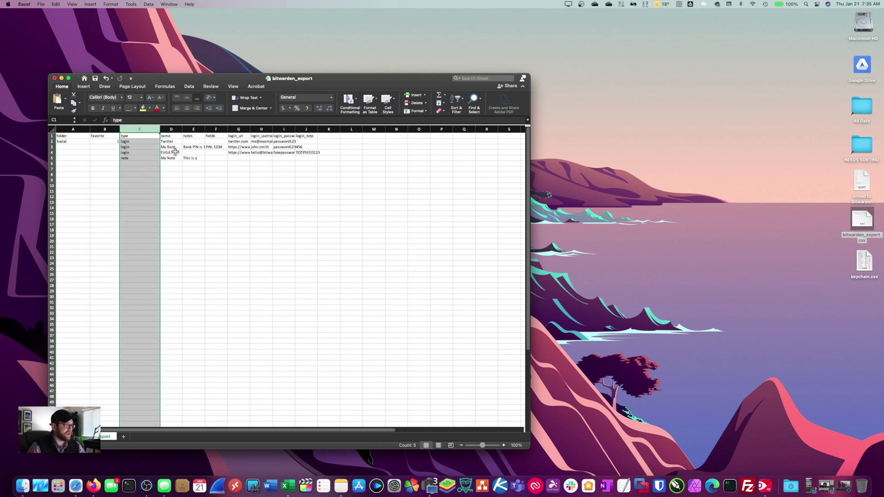
left_click(173, 130)
left_click_drag(180, 131, 270, 129)
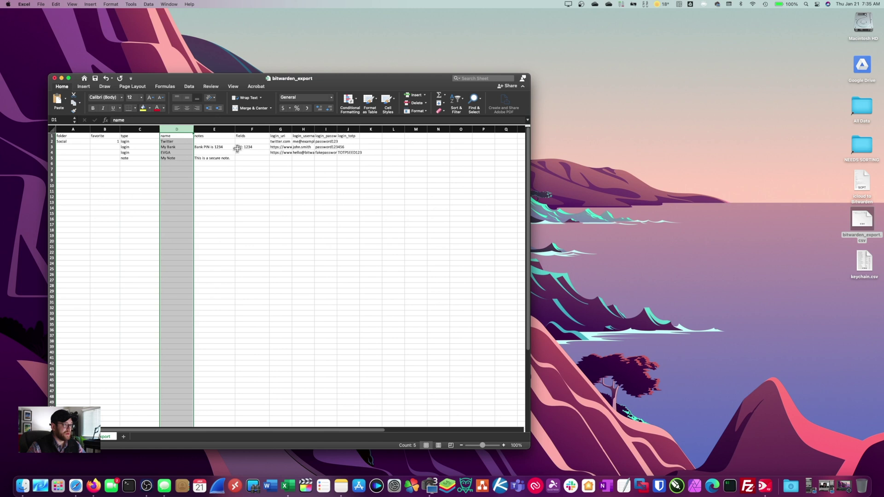
left_click_drag(292, 129, 428, 129)
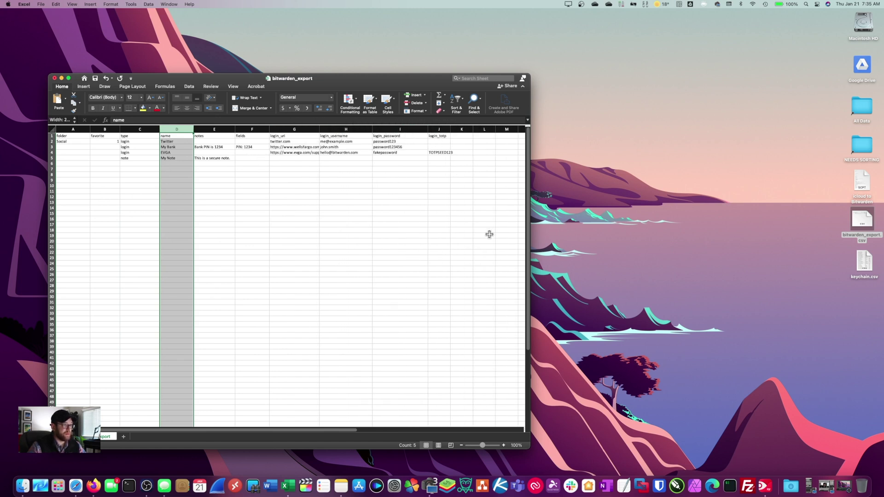
left_click(534, 234)
- Move and narrow the bitwarden_export window to free up space, and open keychain.csv in Microsoft Excel beside it
left_click_drag(393, 88, 408, 85)
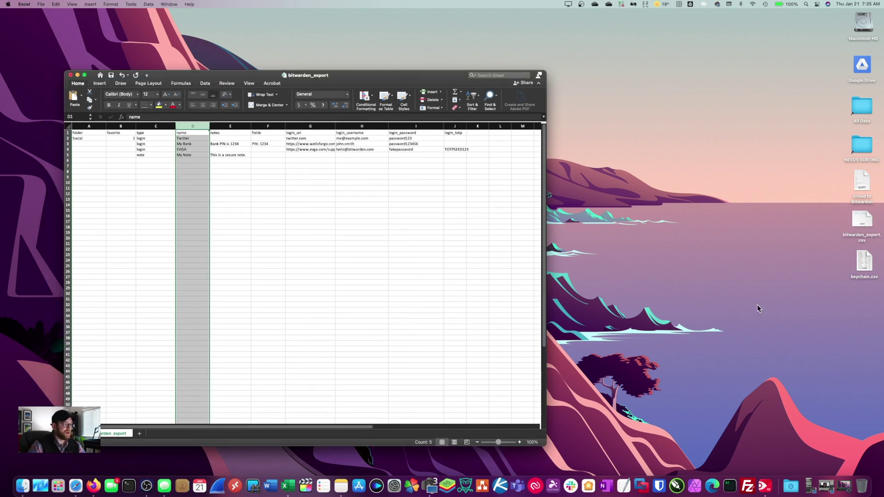
left_click(862, 268)
left_click_drag(419, 80, 373, 55)
left_click_drag(469, 443, 429, 462)
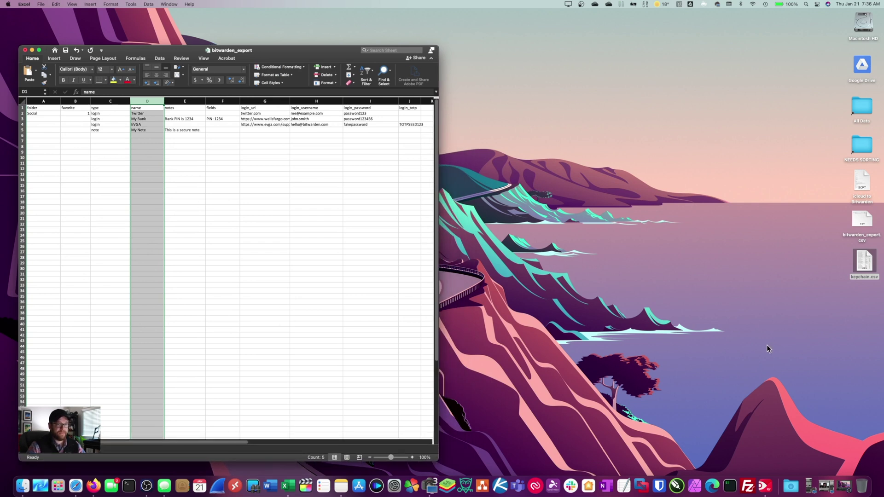
right_click(867, 261)
mouse_move(849, 269)
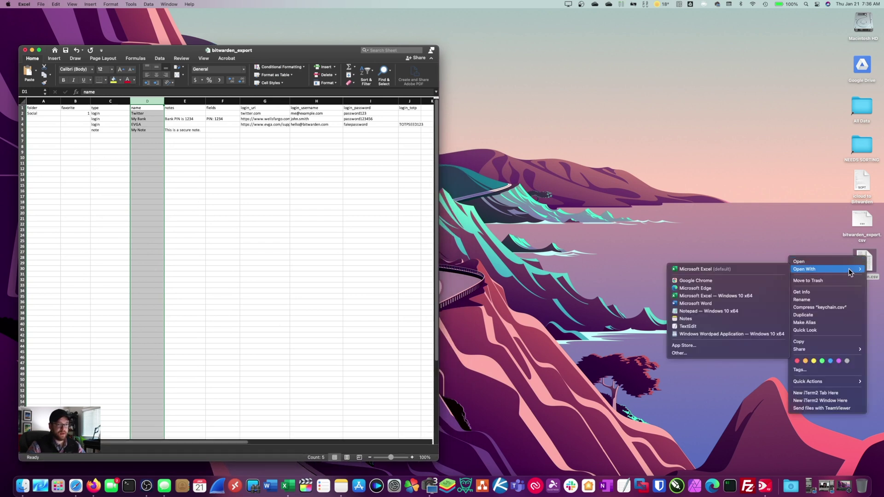
left_click(728, 267)
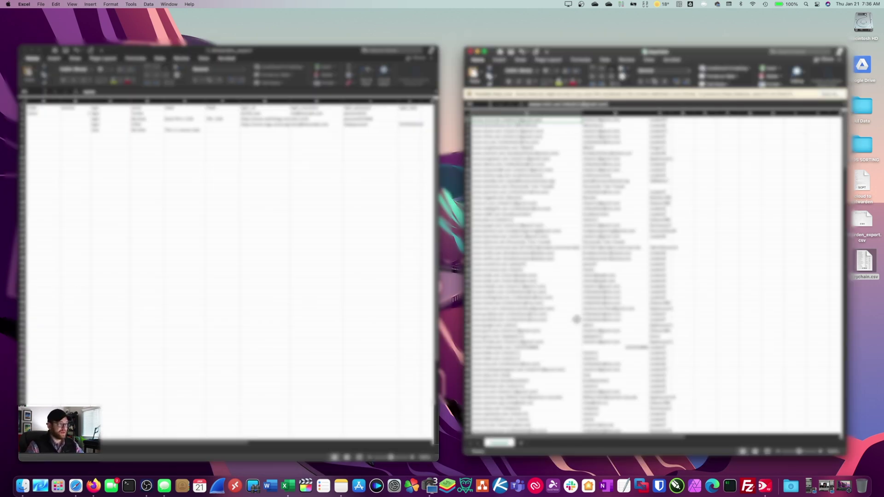
- Compare the login columns of bitwarden_export with the keychain data, and widen the third column of the keychain sheet
left_click(259, 121)
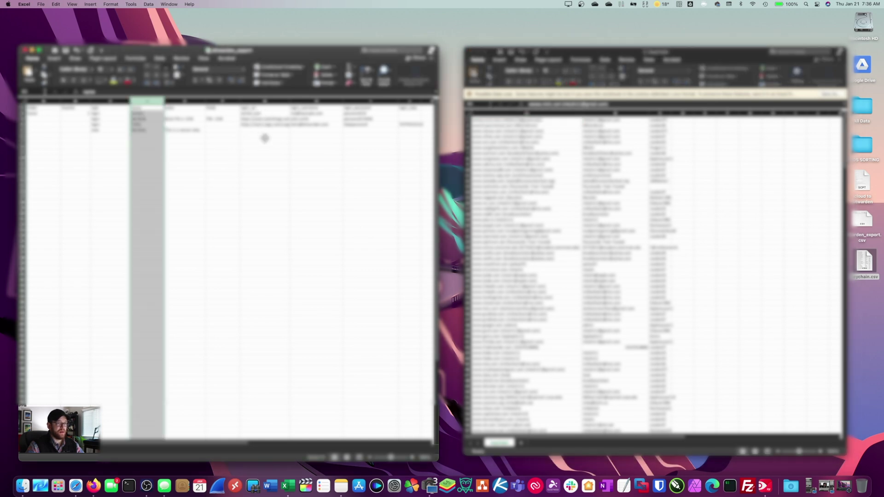
left_click(311, 145)
left_click(603, 126)
left_click(603, 125)
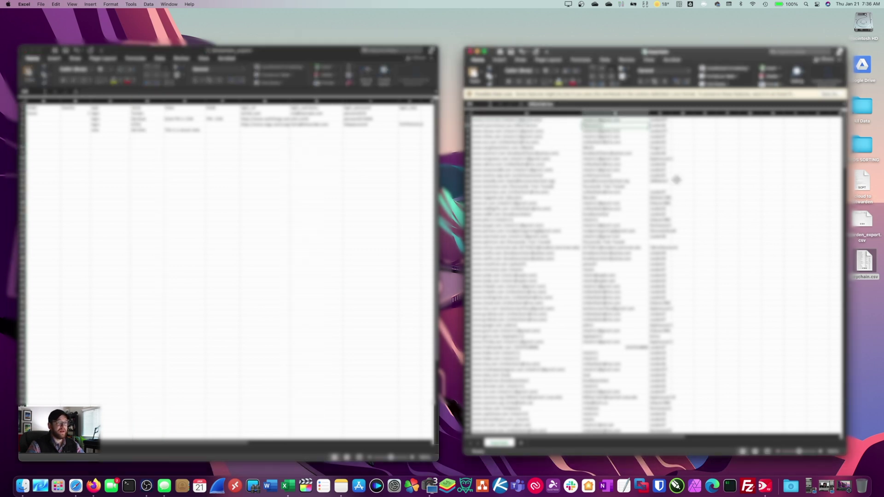
left_click(658, 141)
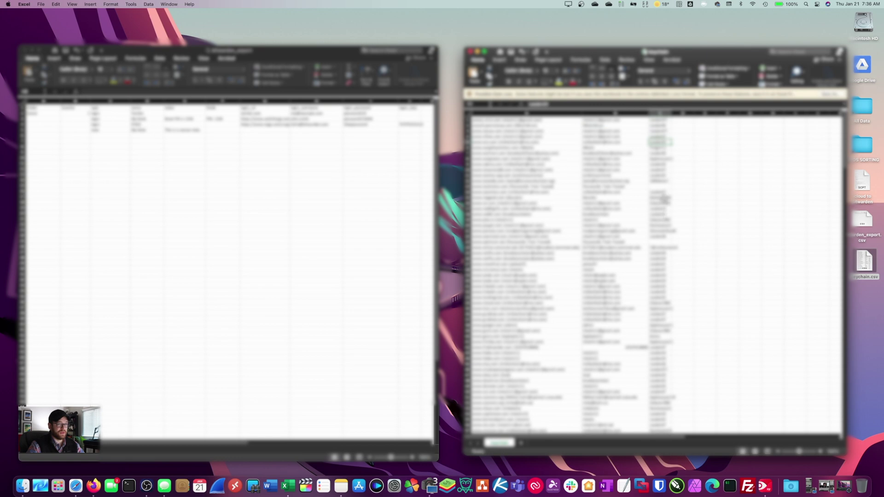
left_click_drag(672, 113, 695, 112)
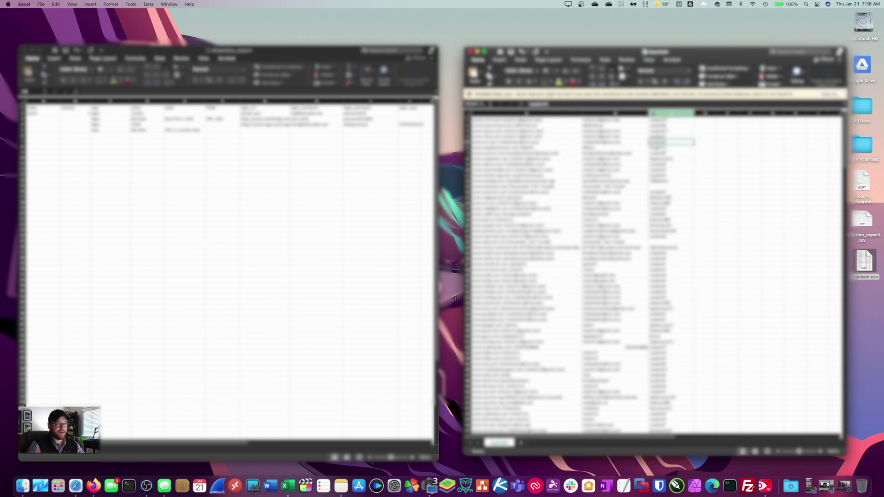
- Select every entry in the first column of the keychain sheet, from the first row to the last, and copy them
left_click(518, 120)
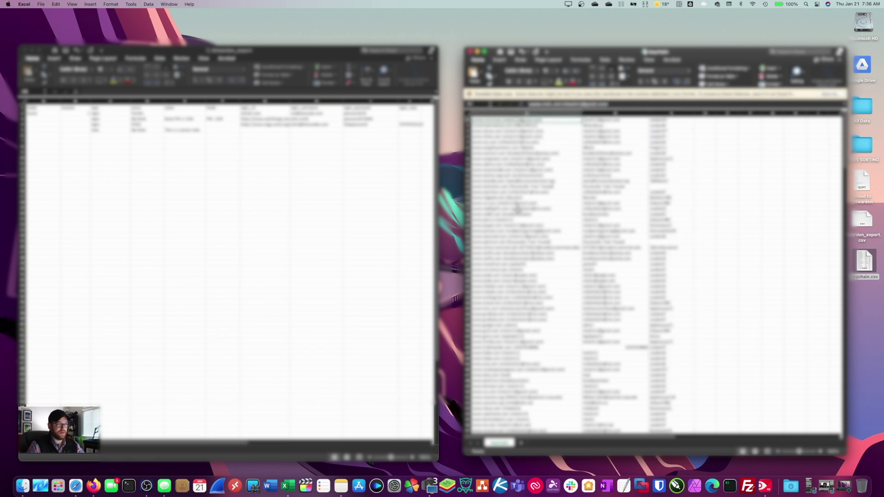
scroll(518, 247, "down", 10)
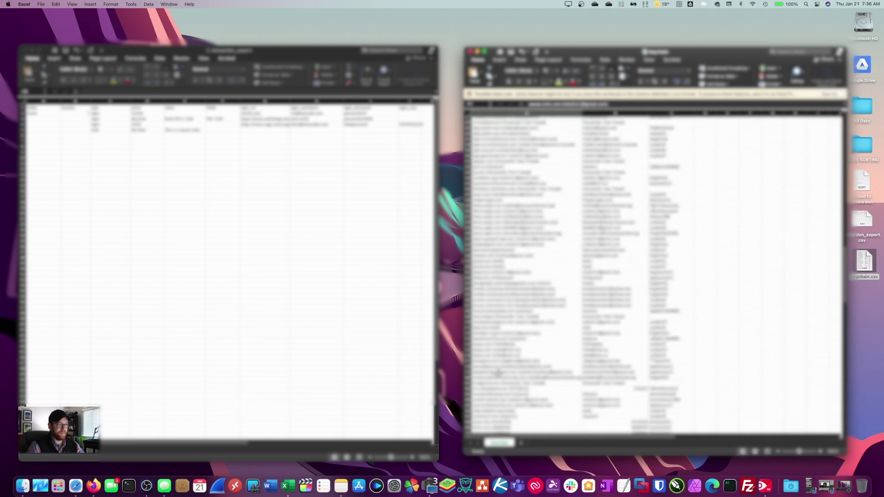
scroll(500, 374, "down", 10)
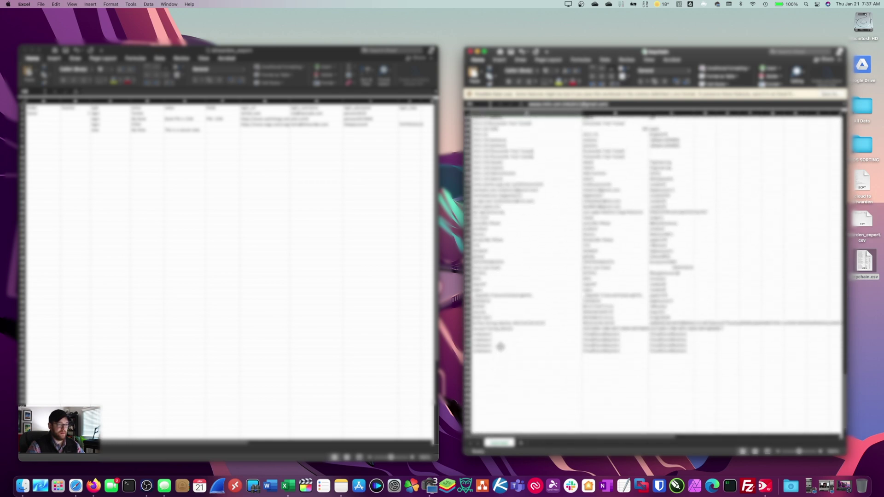
left_click(503, 351, "shift")
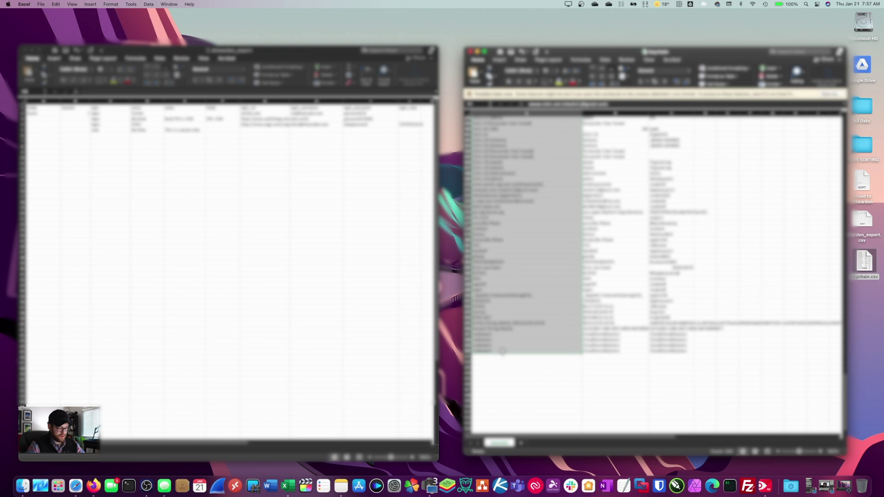
key("super+c")
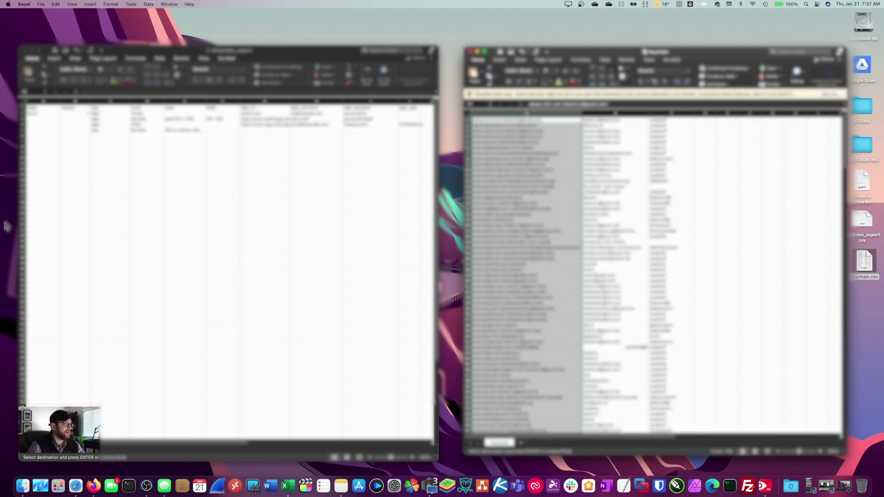
- Clear the three sample addresses under login_url in bitwarden_export and select the first data cell of that column
left_click(261, 121)
left_click(261, 113)
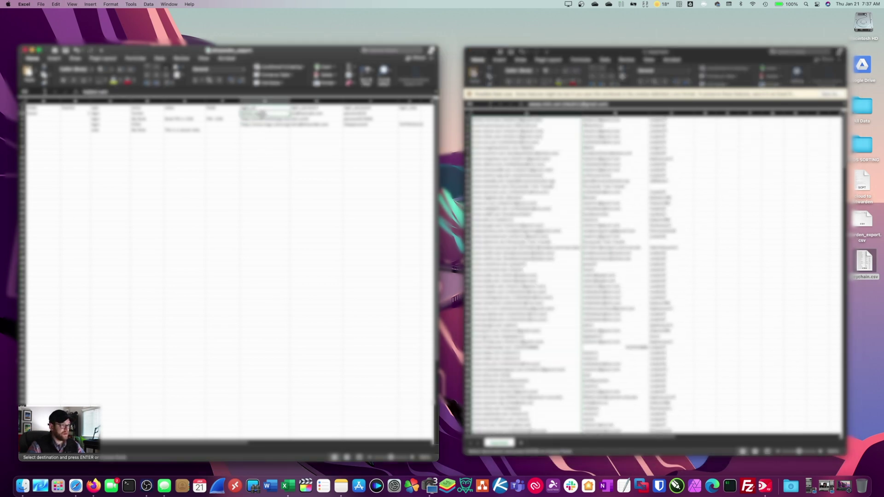
key("Delete")
left_click(264, 120)
key("Delete")
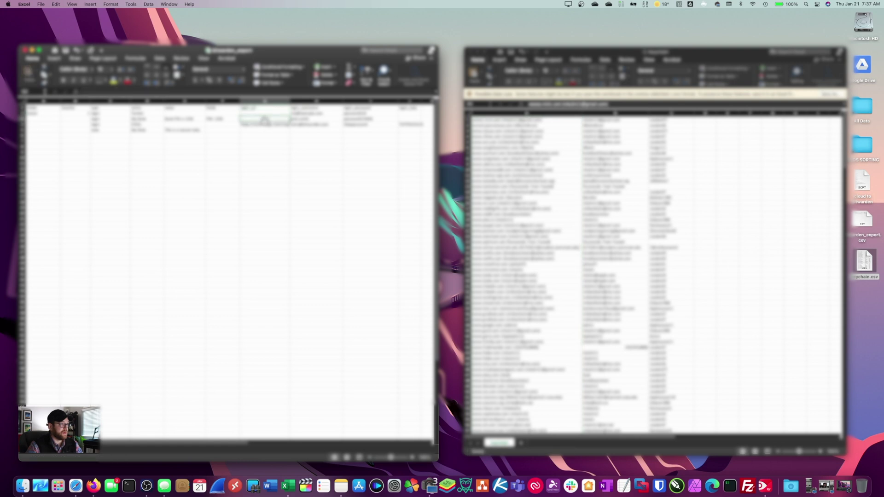
left_click(266, 124)
key("Delete")
left_click(258, 113)
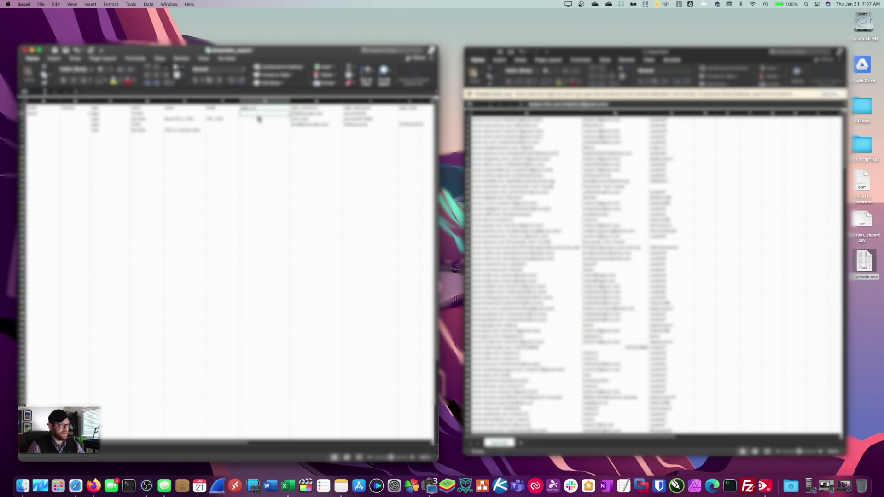
- Paste the copied keychain entries into the login_url column of bitwarden_export and widen that column to fit them
key("super+v")
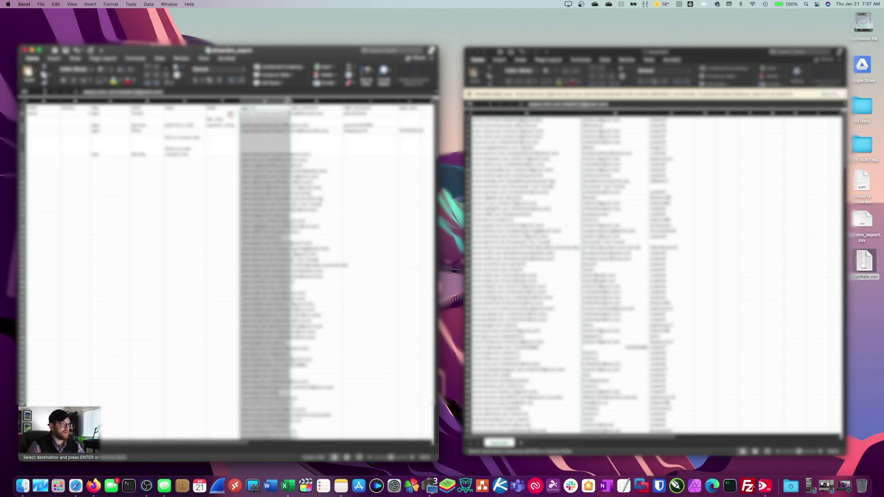
left_click_drag(288, 100, 354, 101)
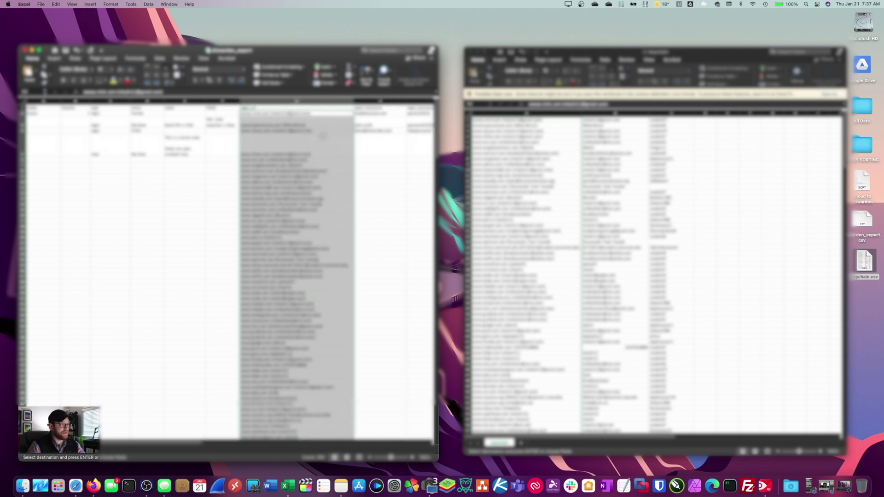
- Clear the sample entries under the fields, notes and name headings of bitwarden_export
left_click(216, 201)
left_click(223, 144)
left_click(226, 123)
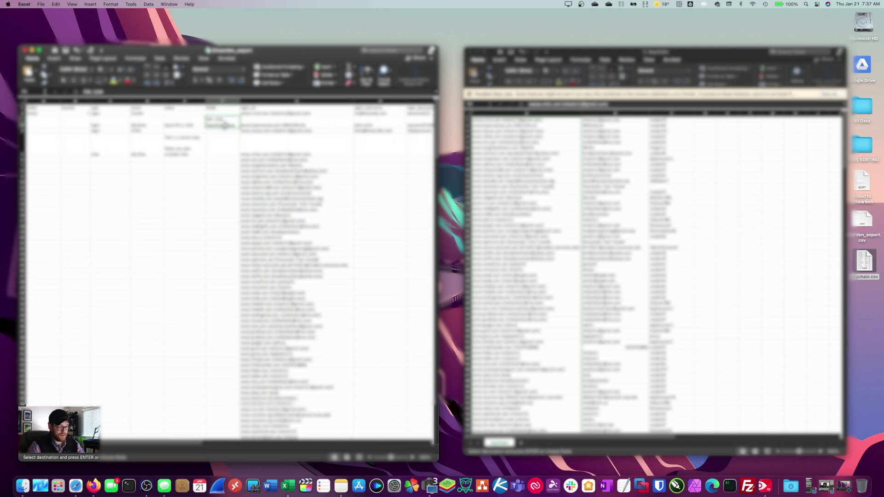
key("Delete")
left_click_drag(189, 162, 187, 114)
key("Delete")
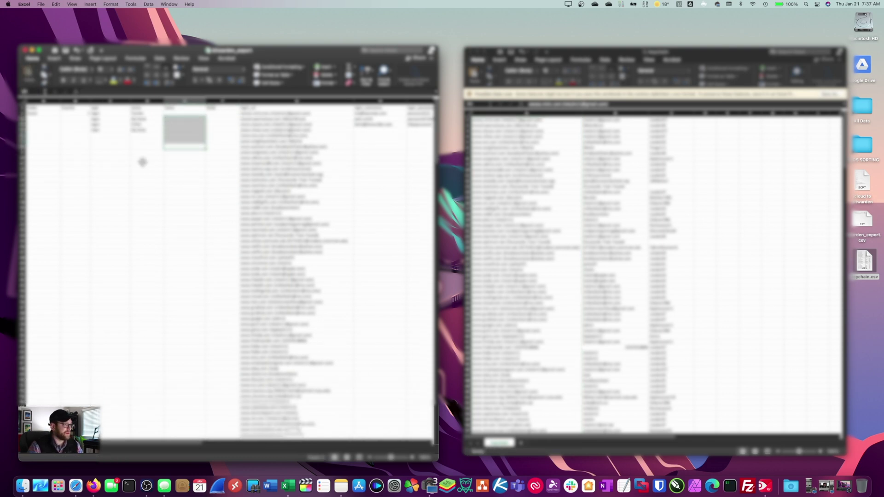
left_click_drag(145, 152, 148, 114)
key("BackSpace")
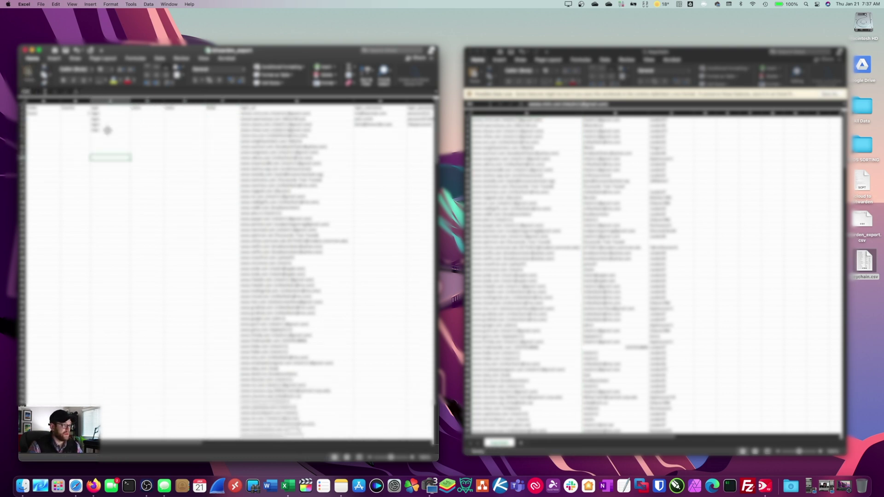
- Remove the last sample type and fill the value login down the type column for every pasted entry
left_click(110, 130)
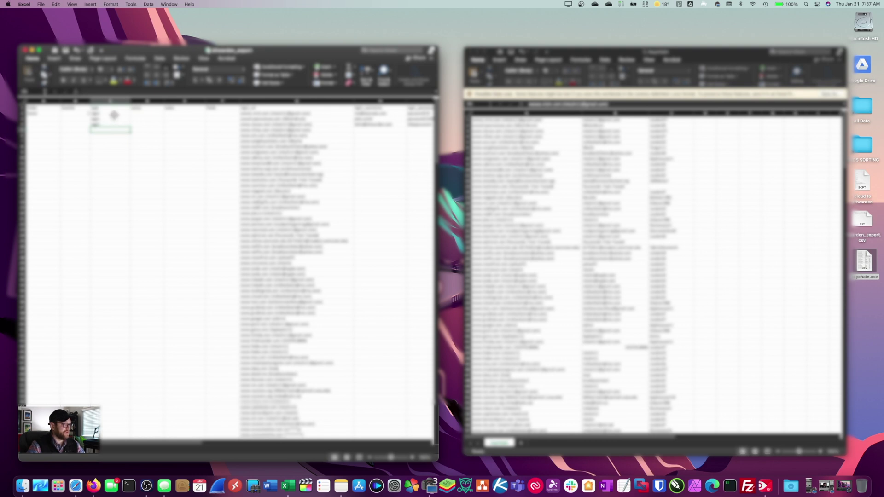
mouse_move(112, 114)
left_mouse_down()
mouse_move(113, 124)
mouse_move(134, 128)
mouse_move(127, 236)
mouse_move(134, 464)
mouse_move(131, 432)
left_mouse_up()
scroll(139, 355, "up", 10)
scroll(161, 332, "up", 5)
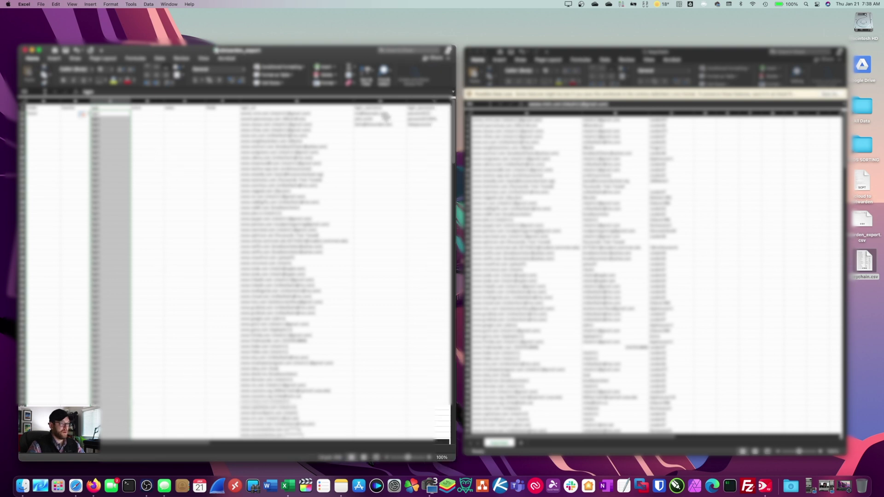
- Clear the three sample entries under login_username in bitwarden_export
left_click(385, 118)
key("Delete")
left_click(385, 125)
key("Delete")
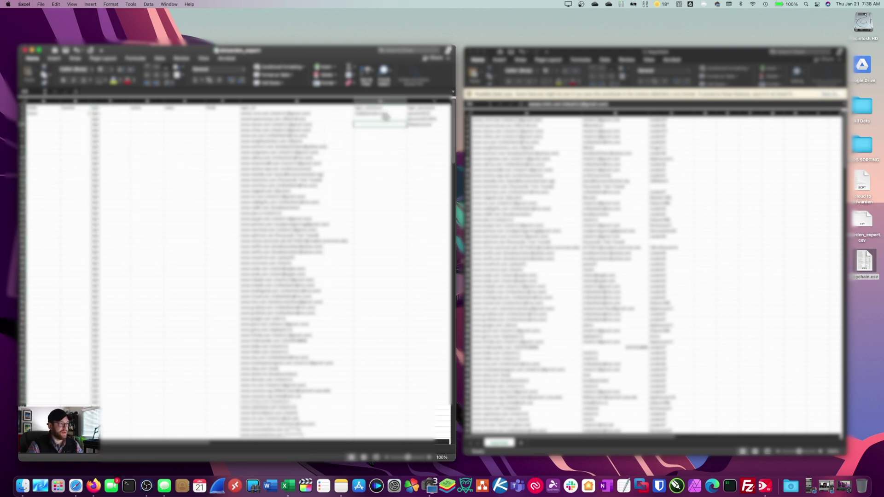
left_click(386, 114)
key("Delete")
- Clear the sample entries under login_password and login_totp in bitwarden_export, and widen the login_totp column
left_click(421, 125)
scroll(419, 122, "right", 5)
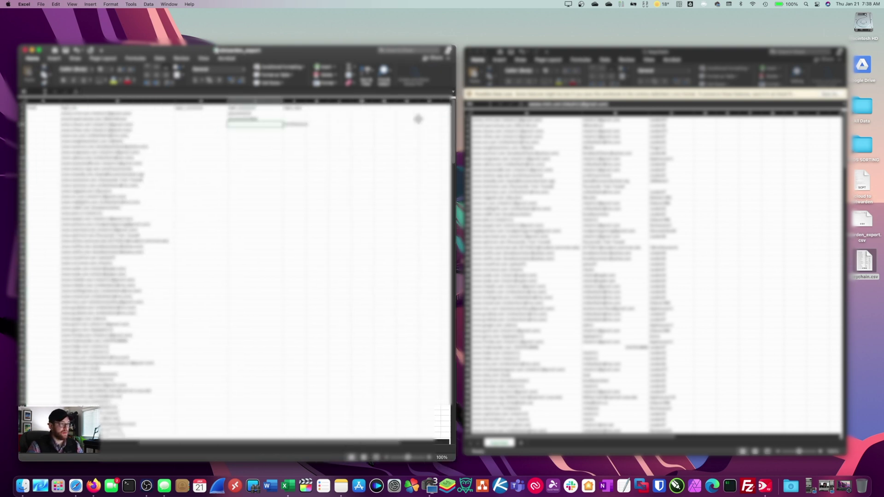
left_click(262, 118)
key("Delete")
left_click(261, 114)
key("Delete")
left_click(297, 125)
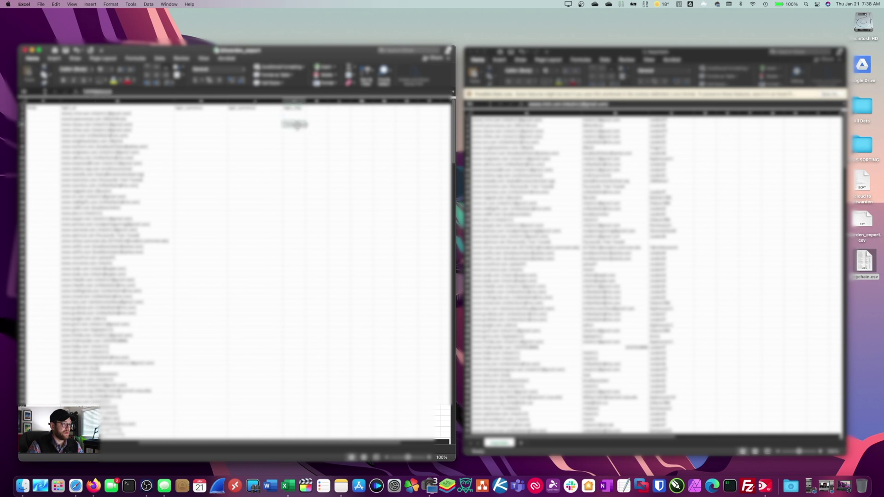
key("Delete")
left_click(297, 170)
left_click(298, 119)
left_click_drag(305, 101, 332, 100)
left_click_drag(310, 444, 204, 445)
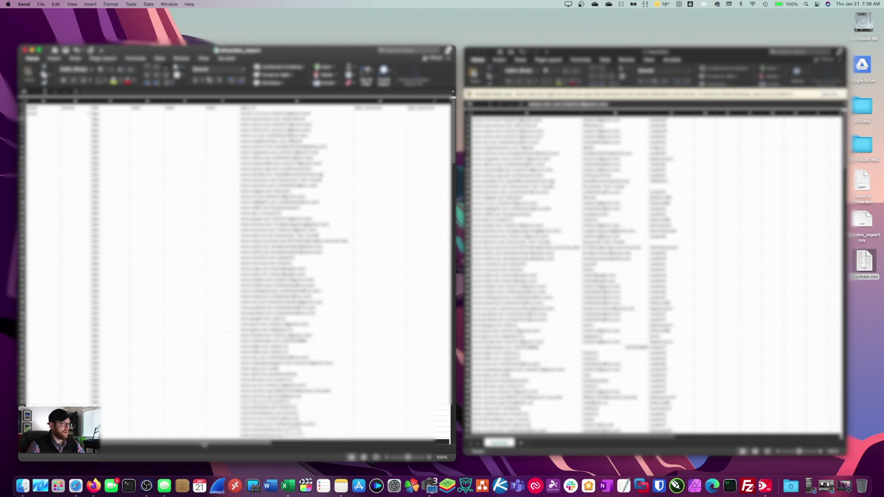
- Clear the sample values under folder and favorite in the first data row of bitwarden_export
left_click(46, 113)
key("Delete")
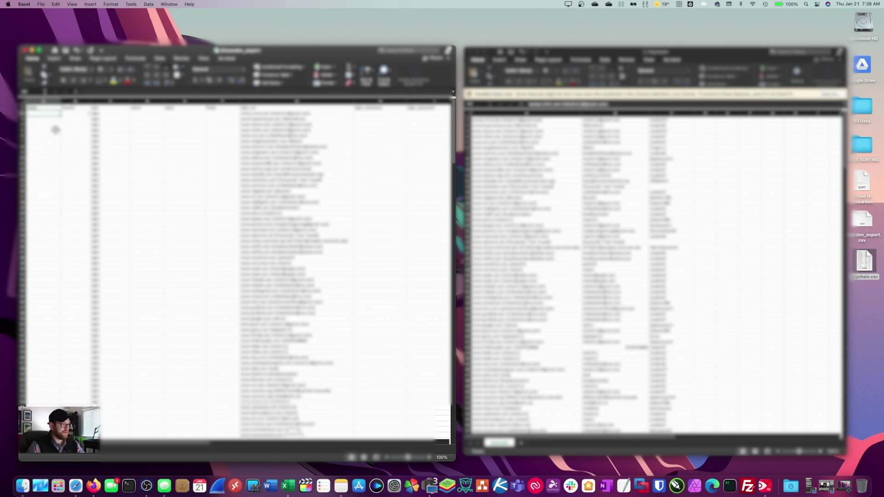
left_click(137, 140)
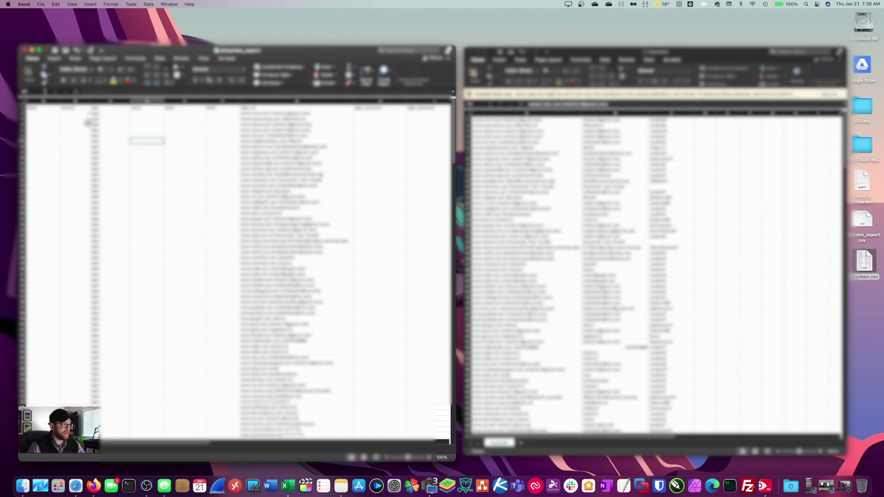
left_click(84, 114)
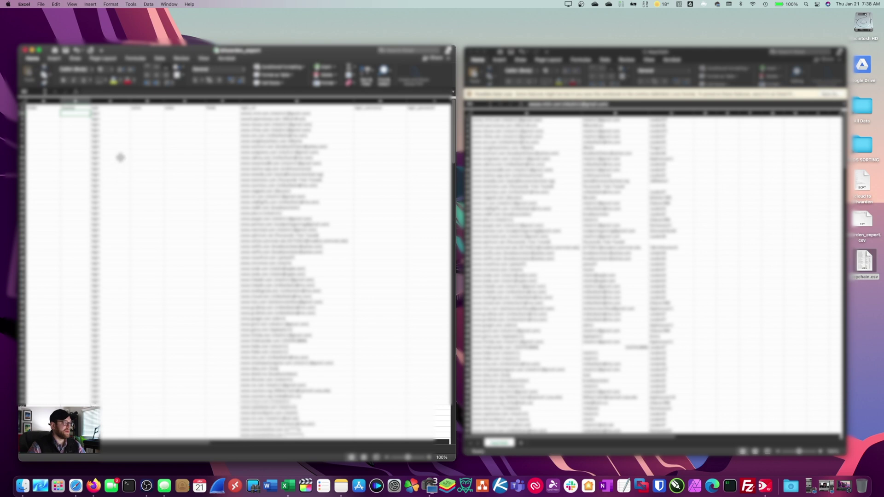
left_click(189, 114)
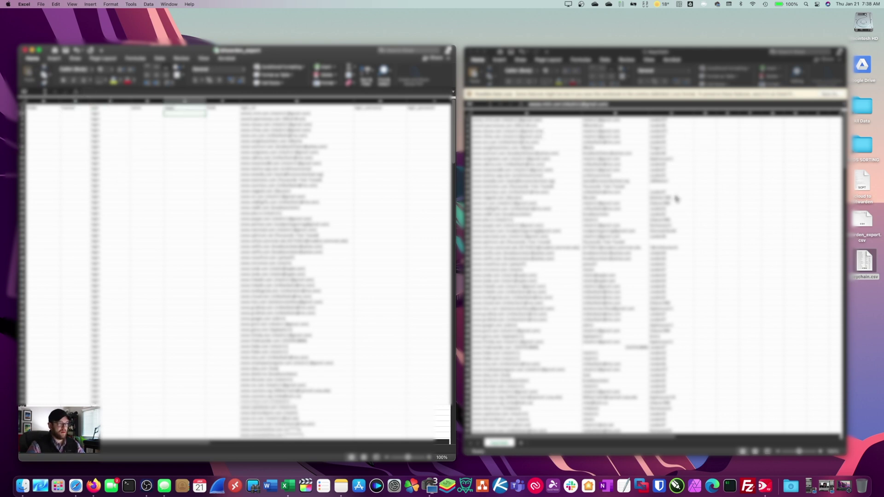
- Copy every entry in the second column of the keychain sheet and paste them under login_username in bitwarden_export
left_click(606, 122)
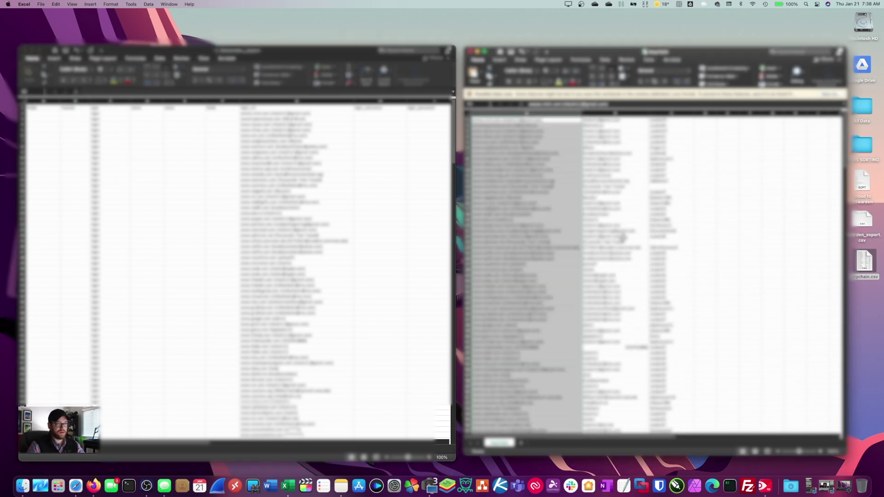
scroll(620, 235, "down", 5)
scroll(613, 219, "up", 5)
left_click(612, 121)
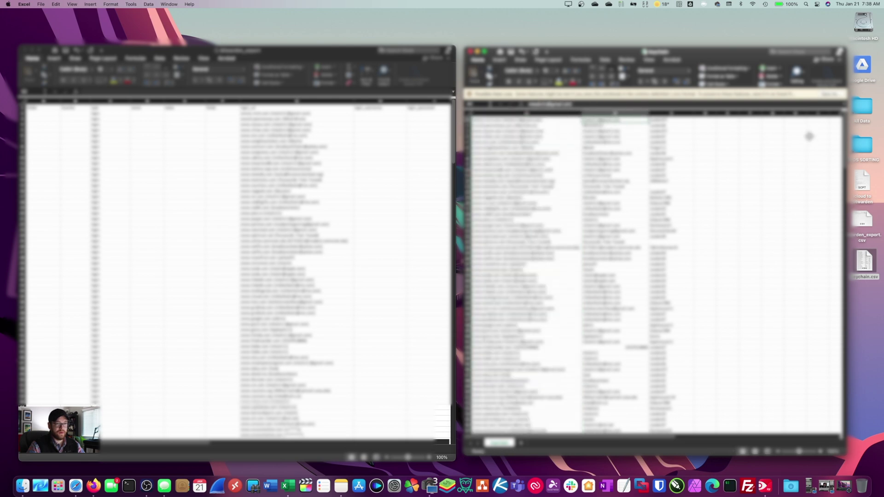
left_click_drag(845, 136, 857, 419)
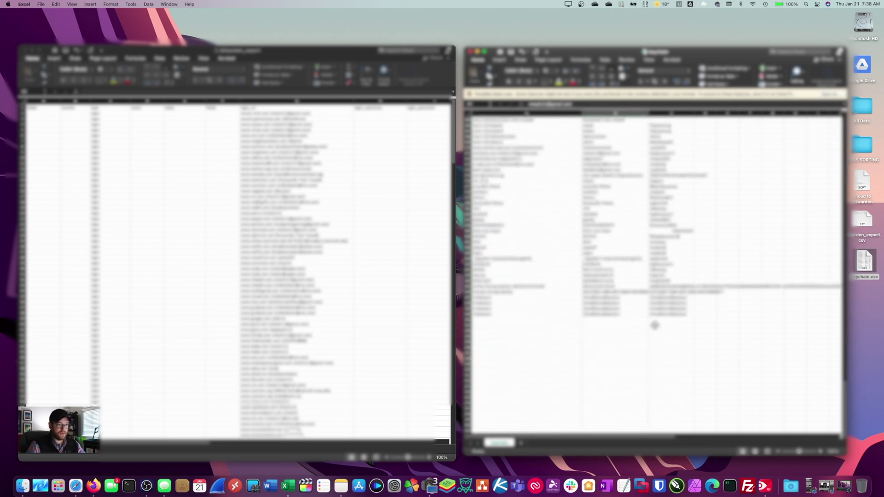
left_click(603, 315, "shift")
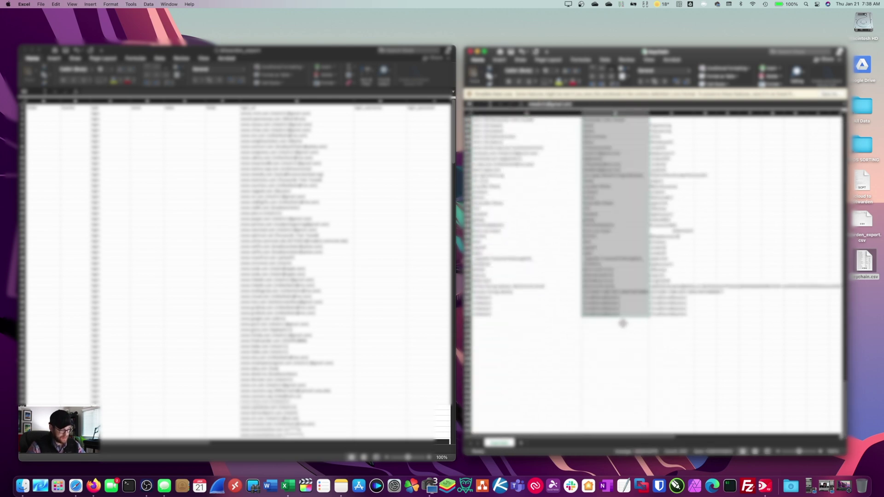
key("super+c")
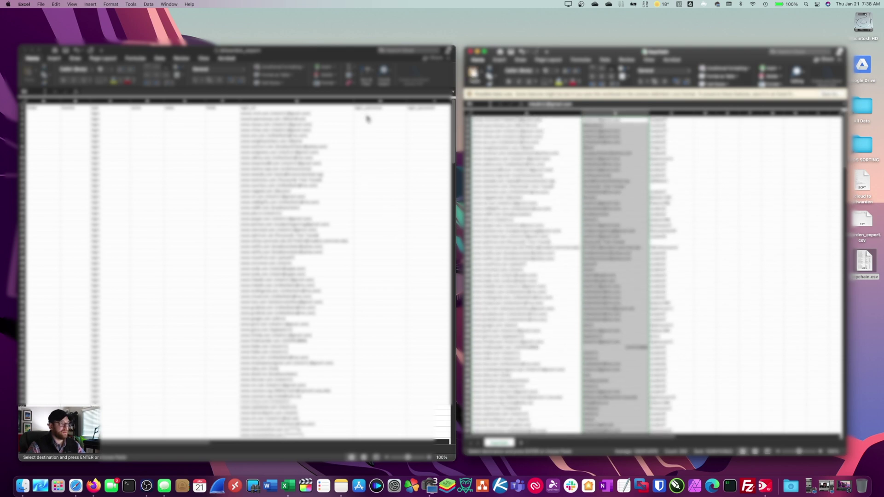
left_click(366, 112)
key("super+v")
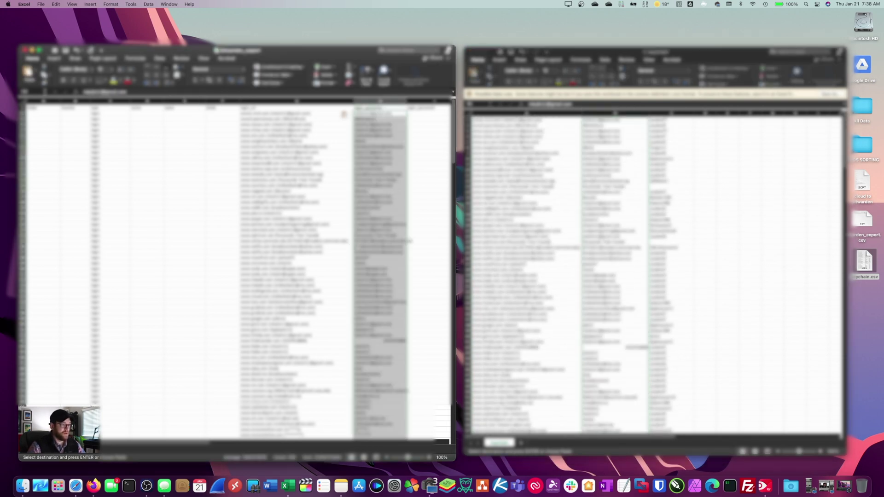
- Copy all passwords from the third column of the keychain sheet and paste them under login_password in bitwarden_export
left_click_drag(170, 445, 206, 446)
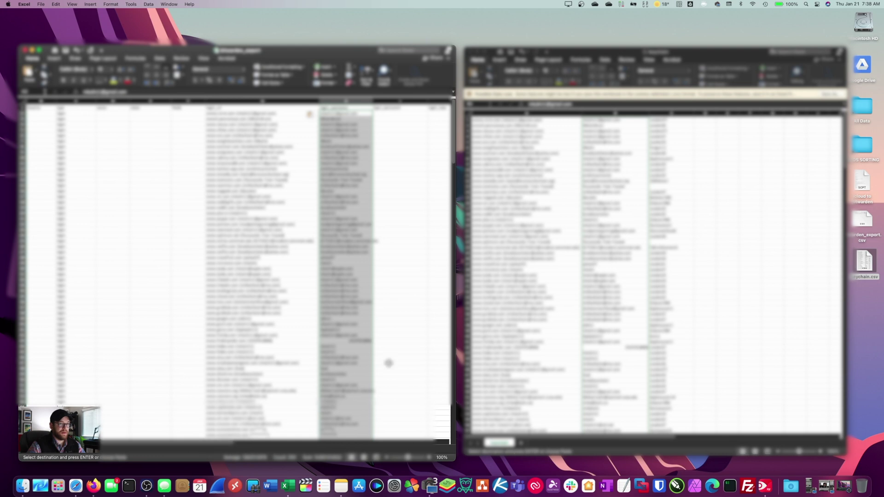
left_click(676, 158)
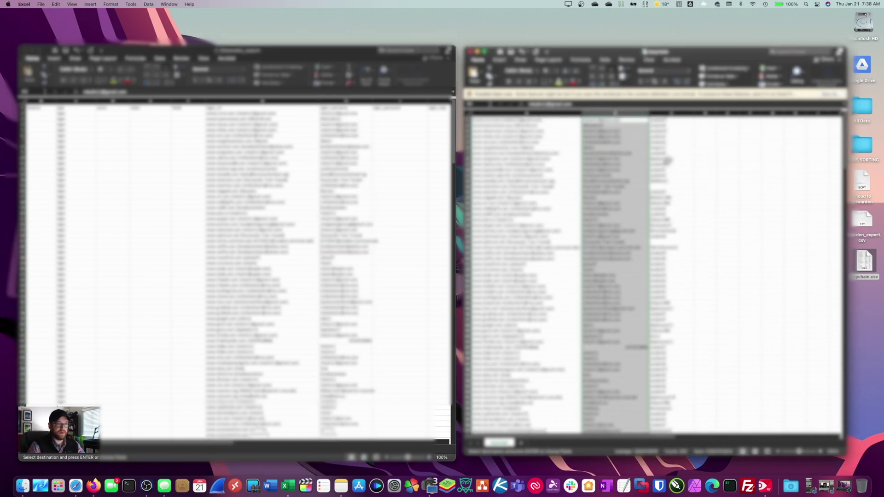
left_click(661, 114)
left_click(663, 121)
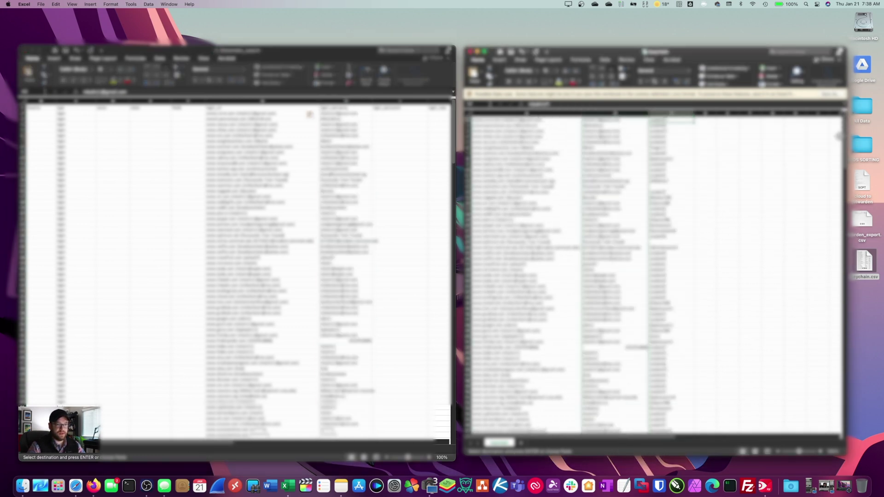
left_click_drag(841, 136, 841, 413)
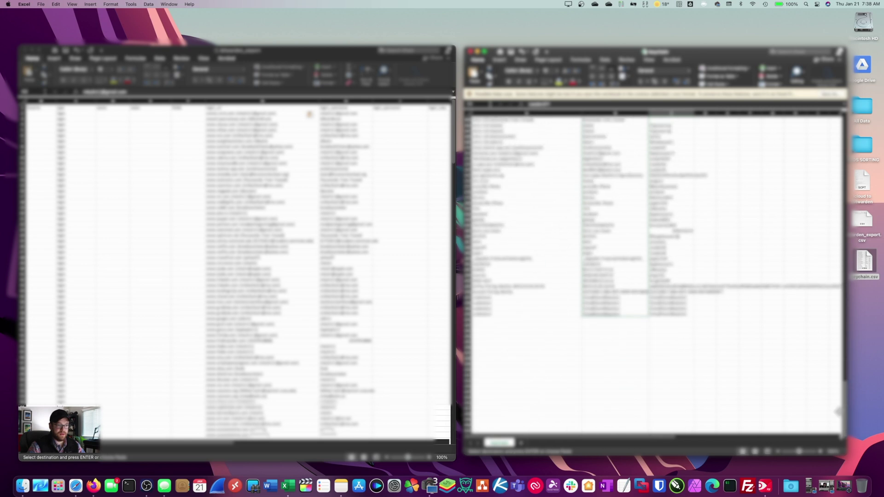
left_click(669, 315, "shift")
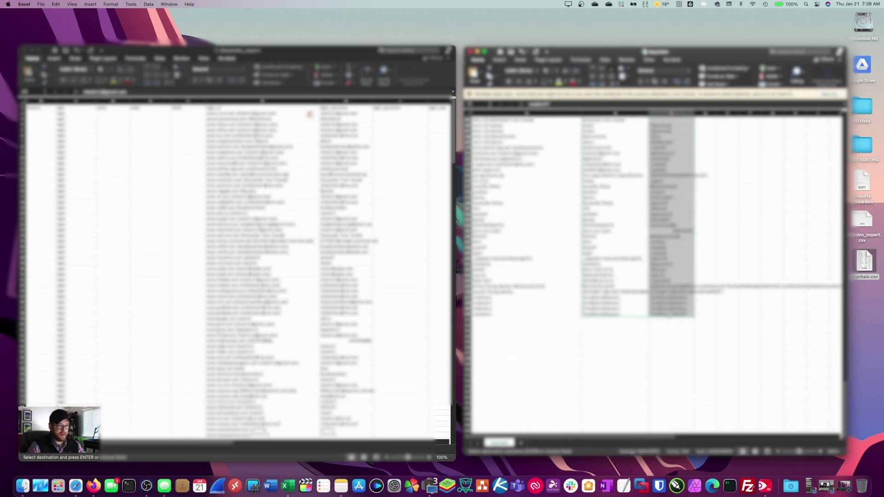
key("super+c")
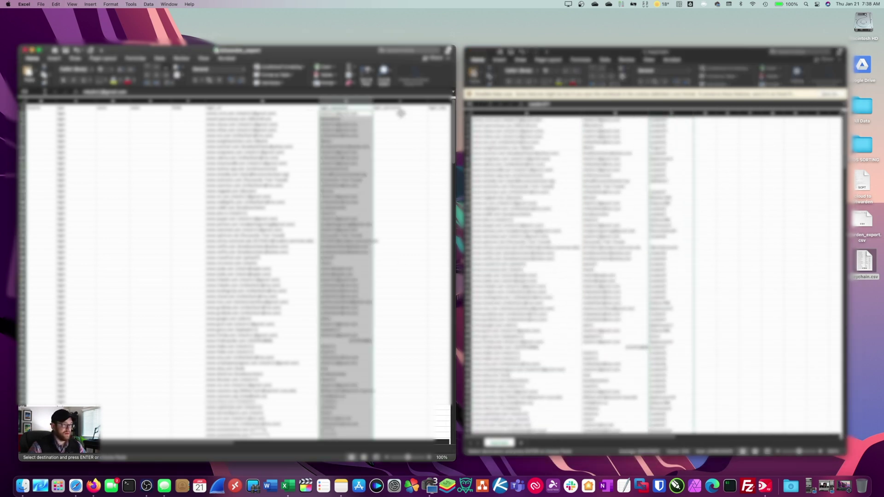
left_click(400, 113)
key("super+v")
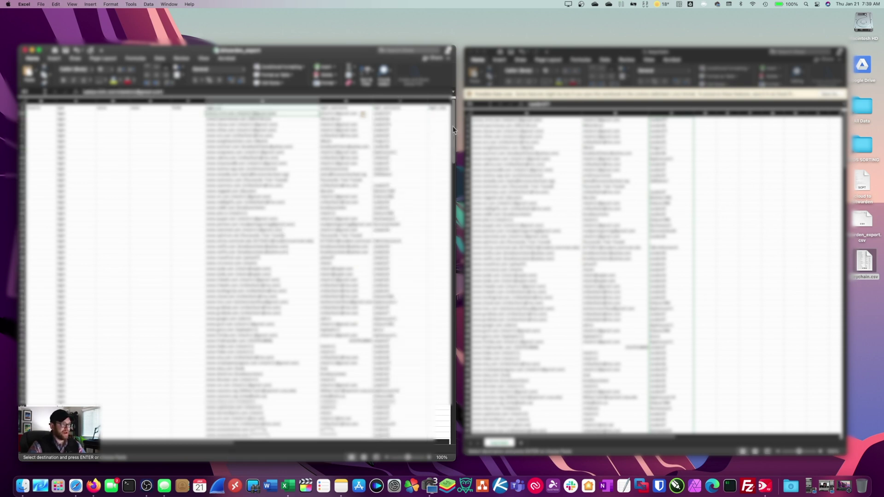
- Copy all login_url entries into the name column of bitwarden_export and widen the name column to fit them
left_click_drag(455, 130, 444, 410)
left_click(257, 325, "shift")
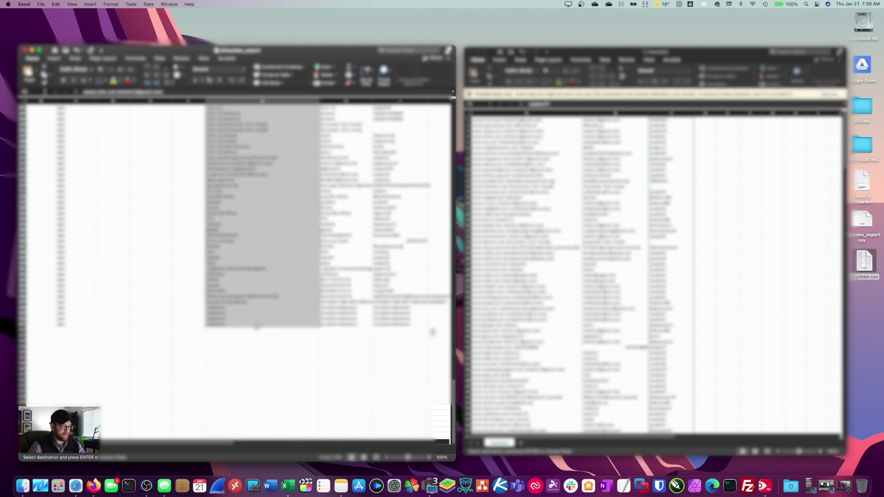
scroll(257, 324, "up", 15)
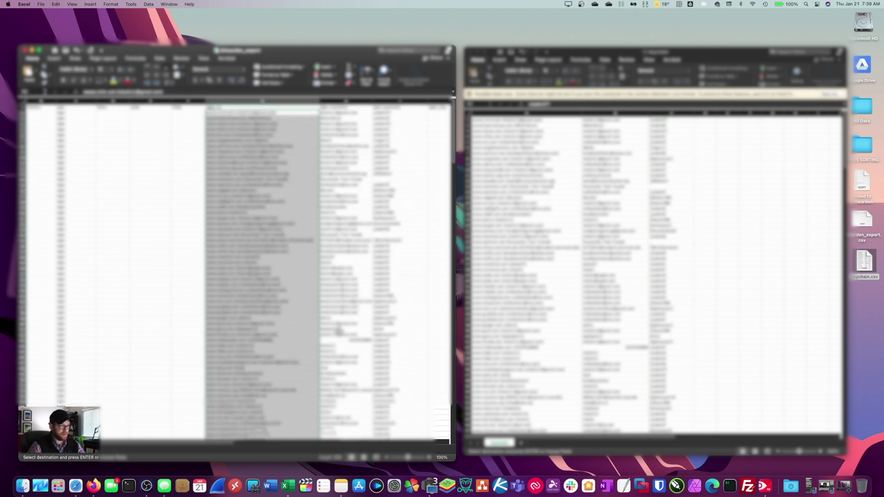
left_click(112, 114)
key("super+v")
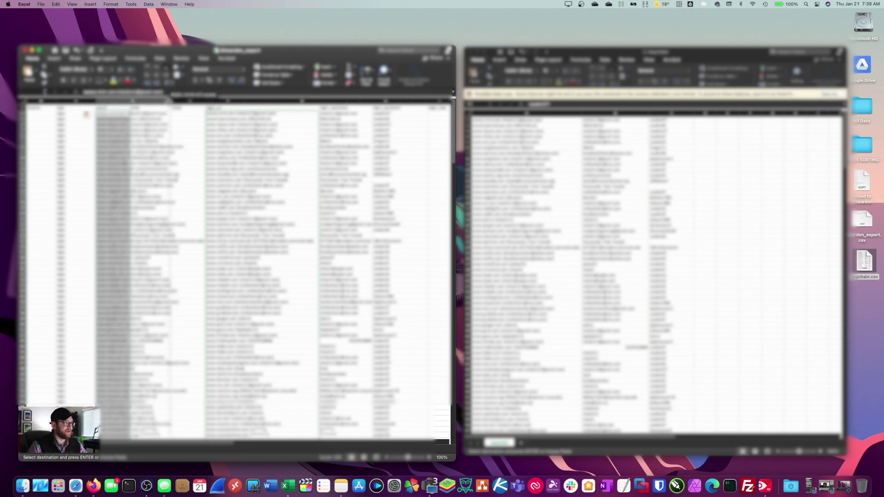
left_click_drag(212, 100, 204, 100)
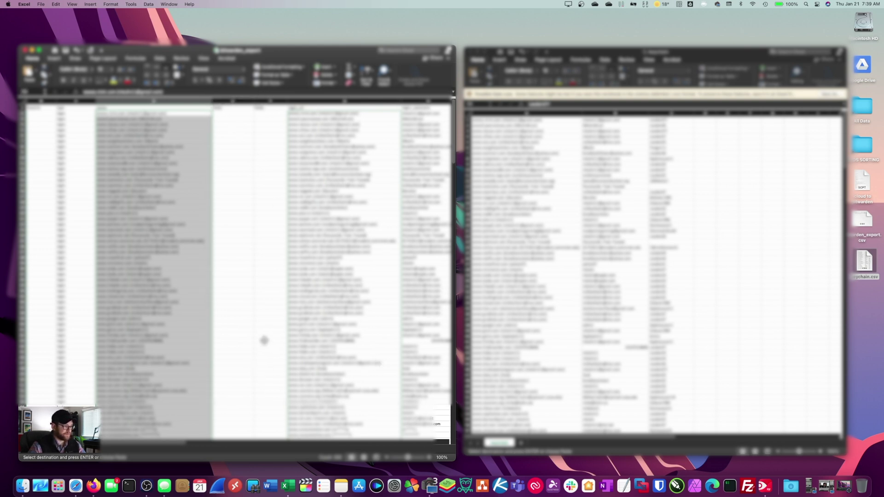
- Deselect the pasted name column and save a copy of the completed sheet to the Desktop as bitwarden_export2 in CSV format
left_click(236, 307)
left_click(226, 180)
left_click(220, 135)
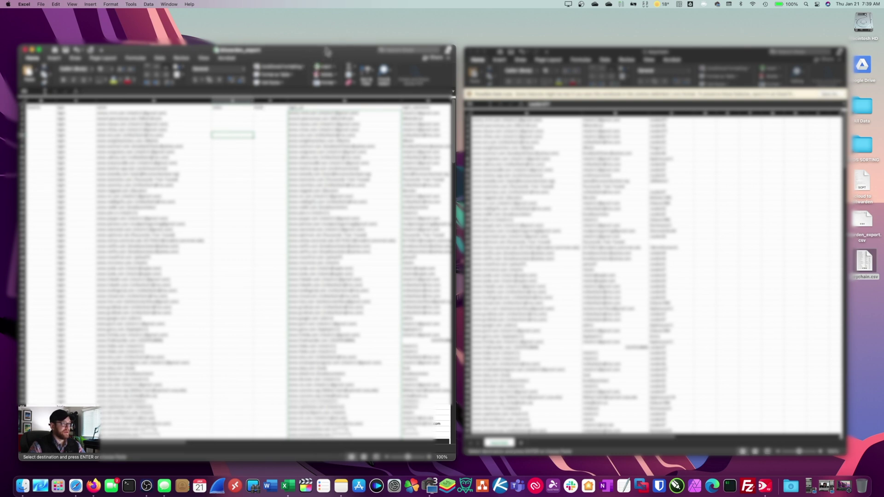
left_click(43, 4)
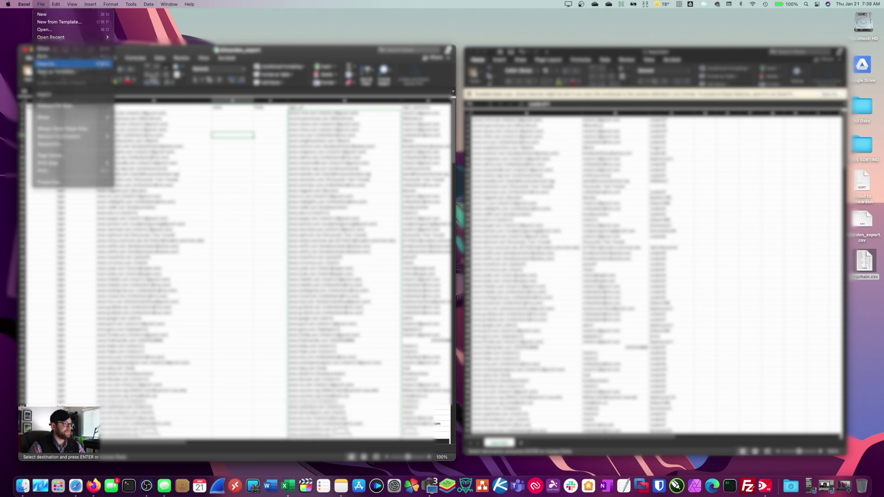
left_click(46, 64)
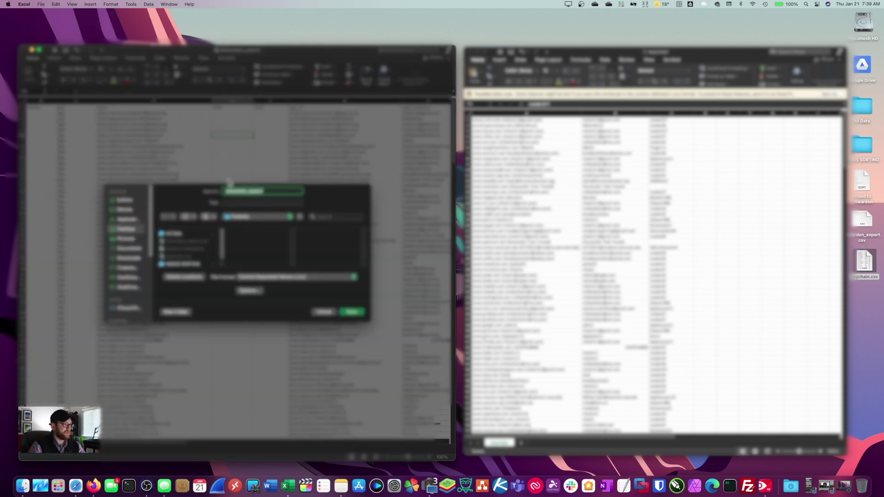
left_click(278, 191)
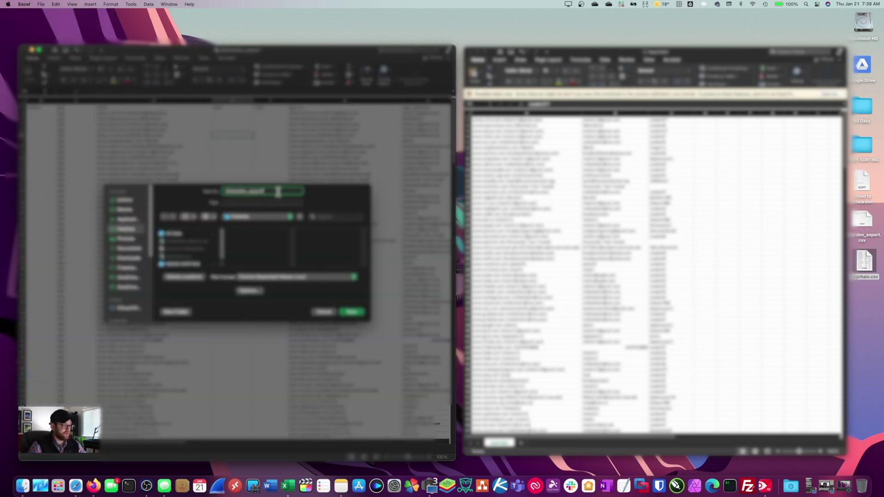
left_click(352, 312)
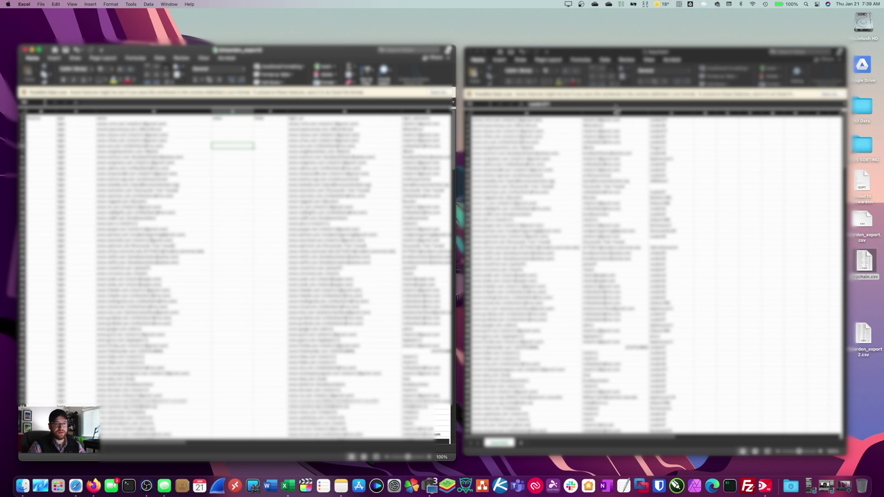
- Select the new bitwarden_export2.csv file on the desktop and close the keychain workbook without saving its changes
left_click(863, 335)
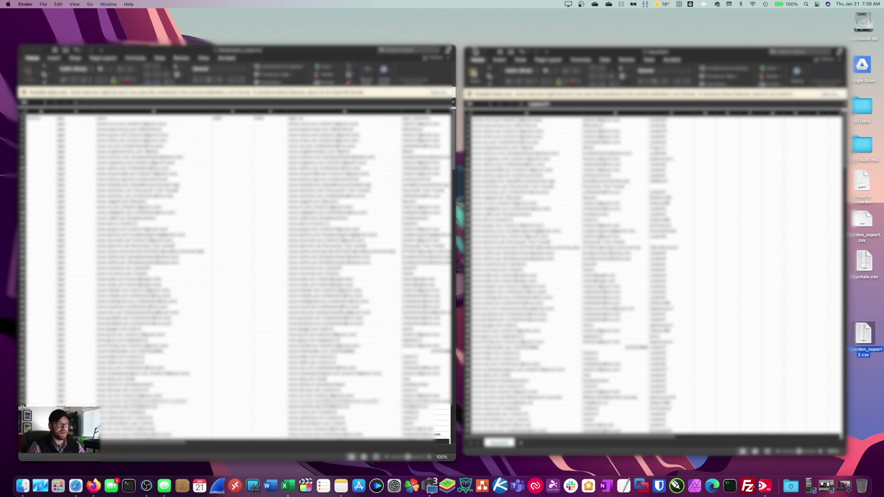
left_click(471, 51)
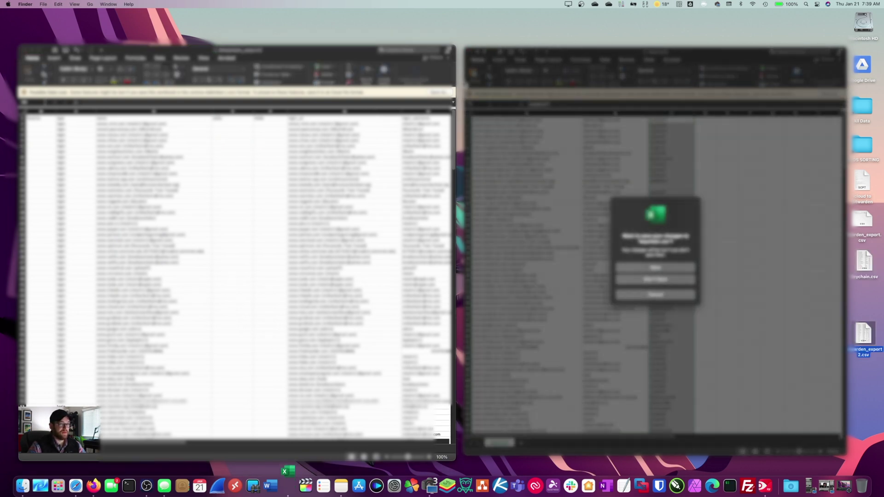
left_click(663, 280)
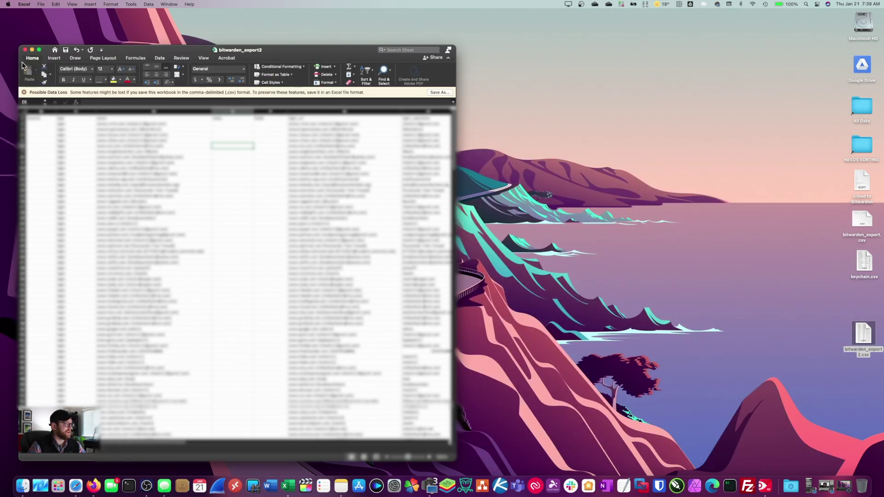
- Switch to Safari and log in to the Bitwarden web vault, authorizing autofill of the saved login with the computer account password
left_click(669, 268)
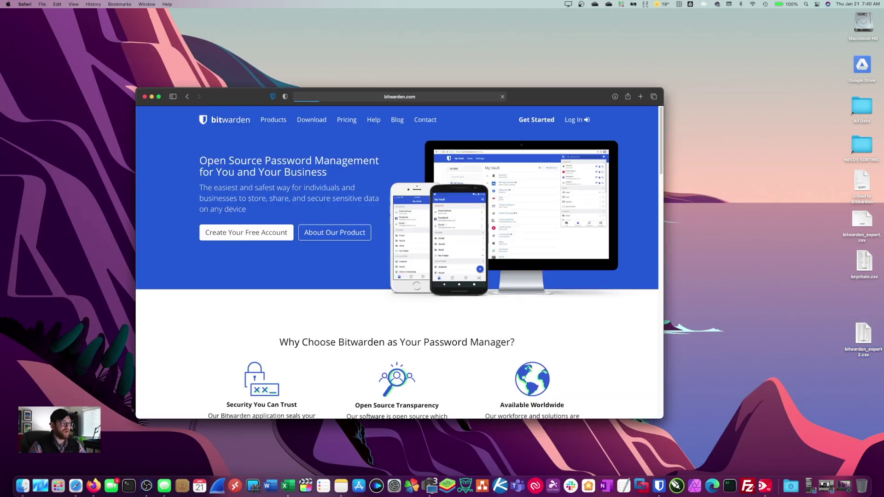
left_click(576, 121)
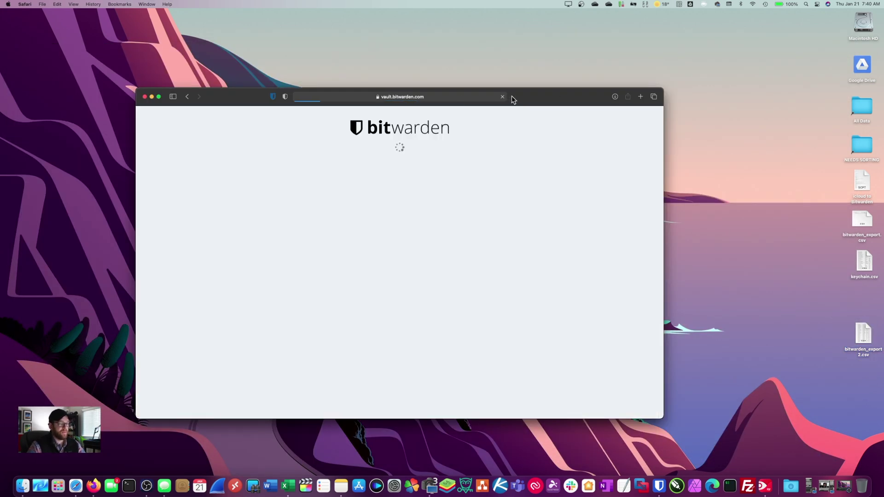
left_click(378, 226)
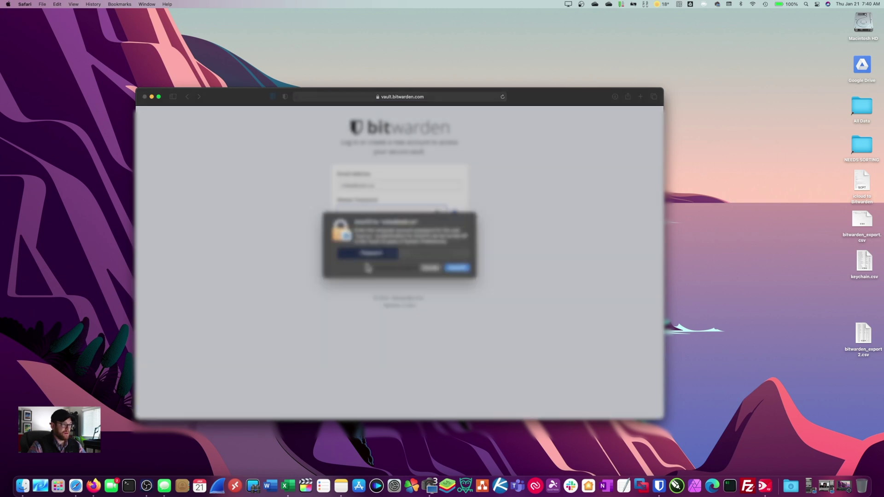
type("••")
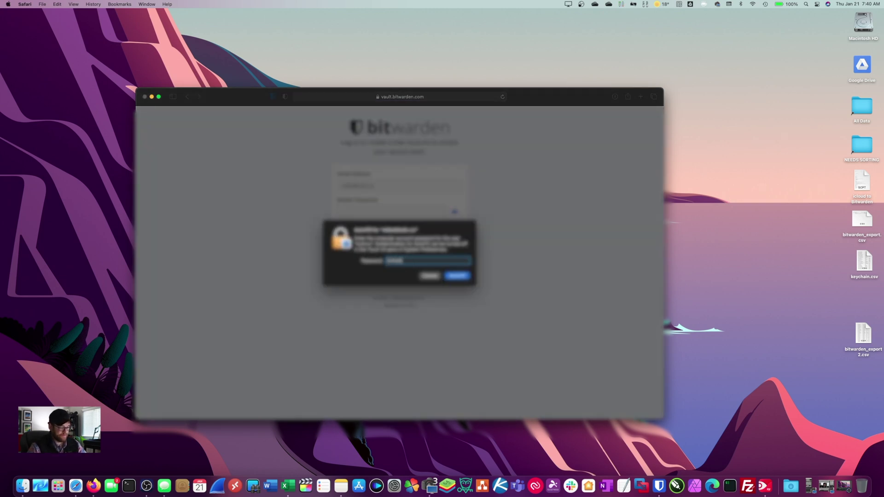
type("••••")
key("Return")
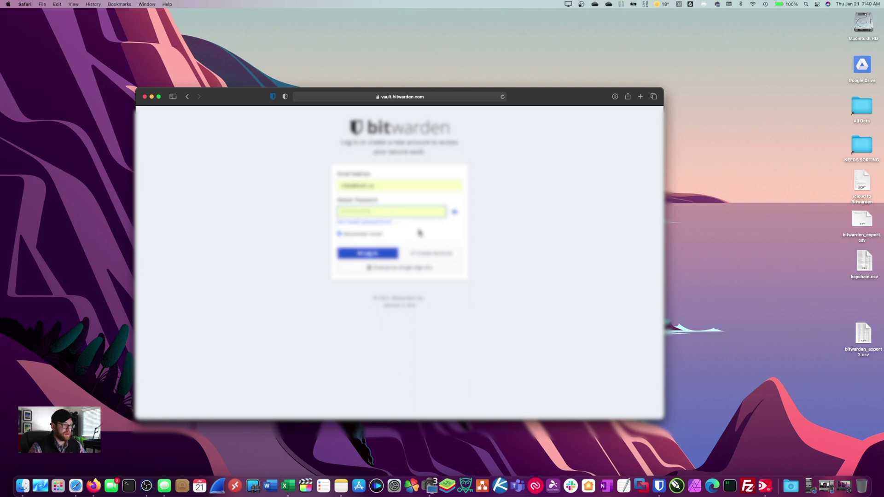
left_click(386, 254)
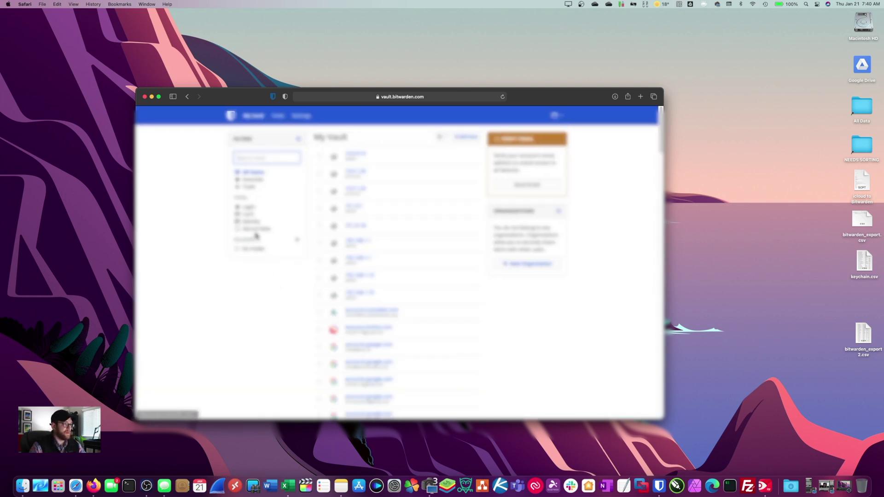
- Open Bitwarden's Import Data tool and set the import file format to Bitwarden (csv)
left_click(279, 116)
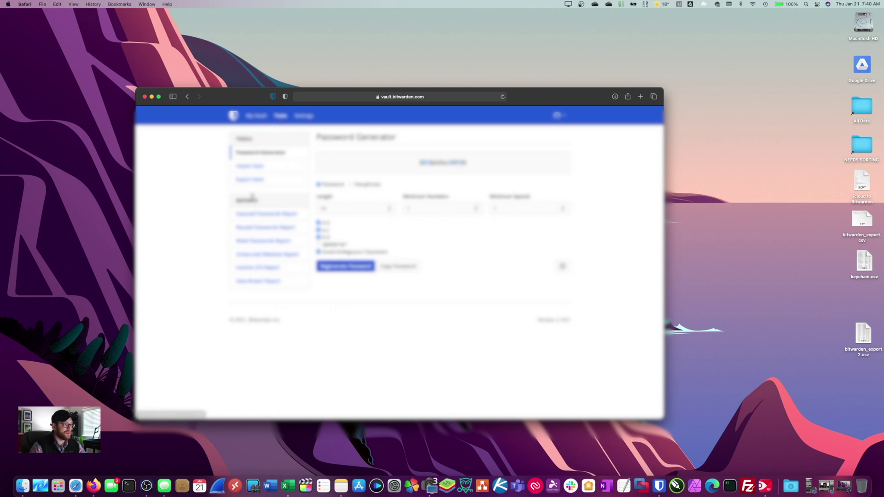
left_click(259, 171)
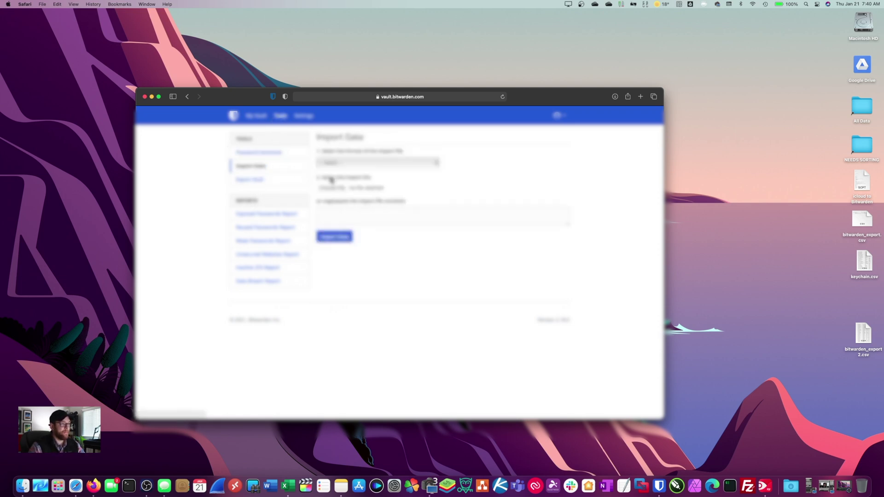
left_click(382, 161)
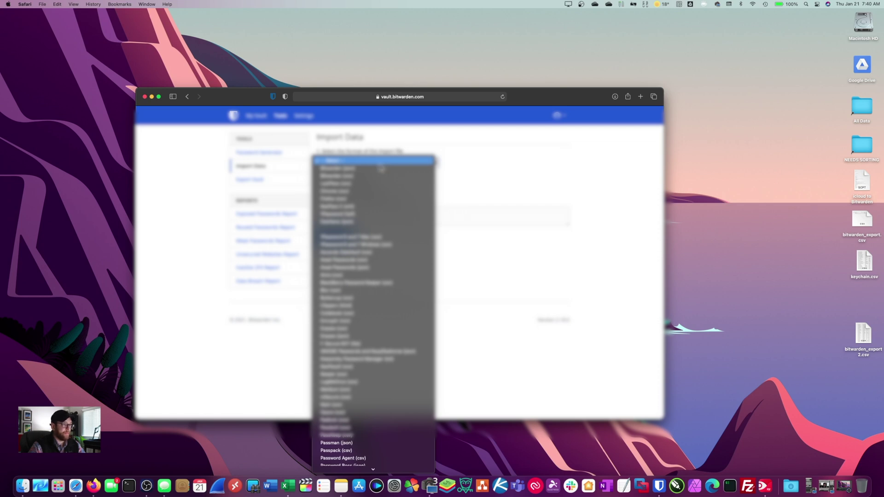
left_click(333, 167)
left_click(338, 165)
left_click(348, 177)
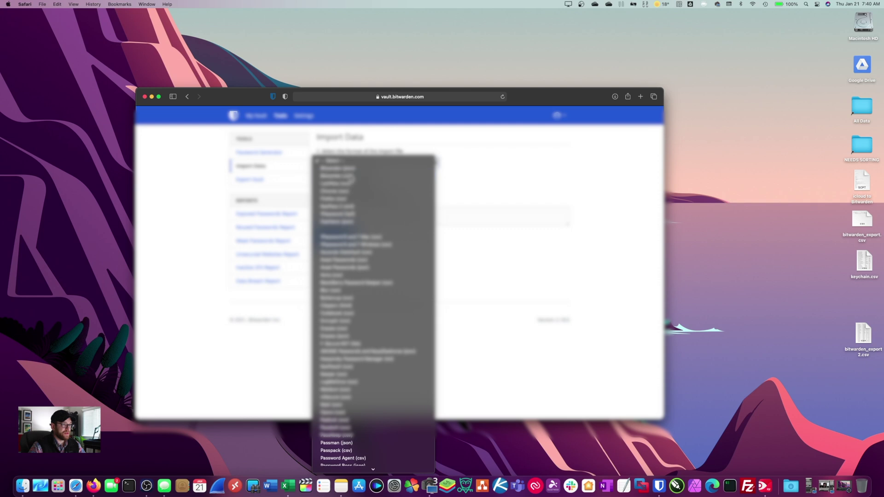
left_click(352, 178)
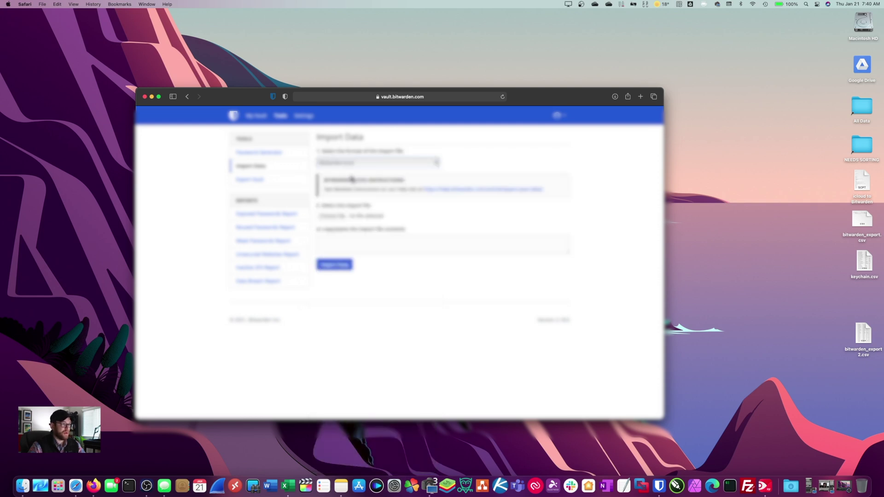
- Choose bitwarden_export2.csv from the Desktop as the import file and import its data into the vault
left_click(333, 216)
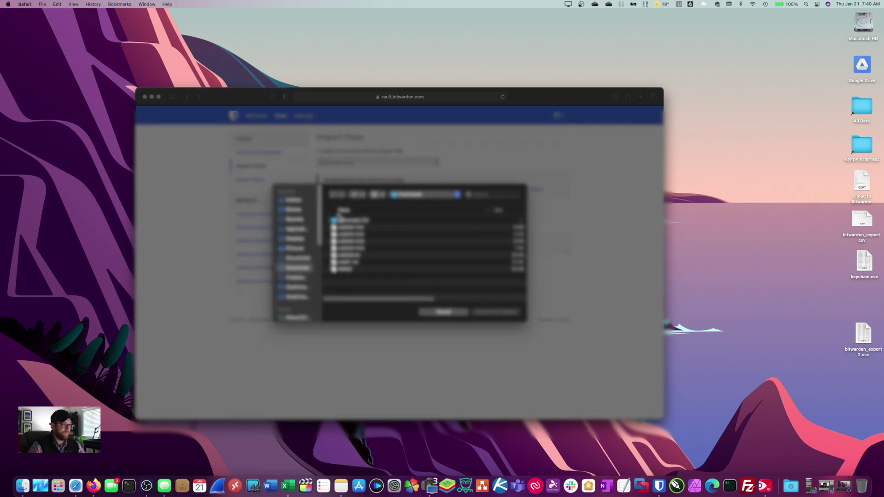
left_click(293, 239)
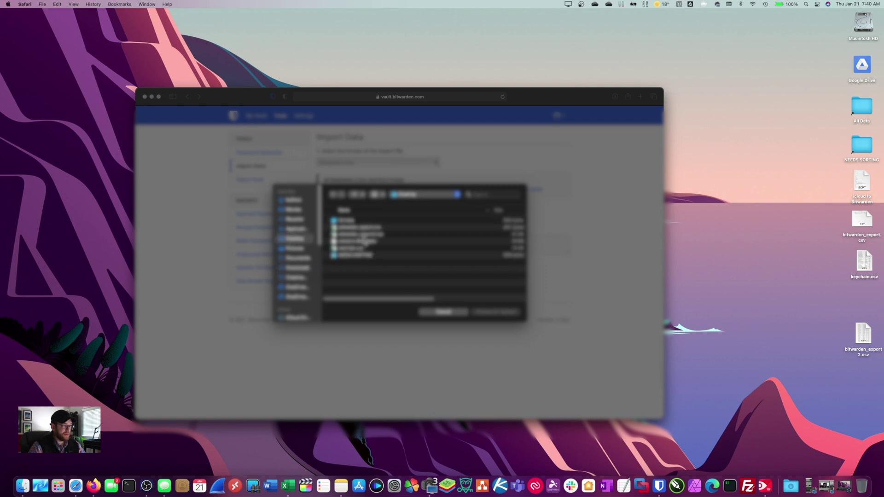
left_click(371, 228)
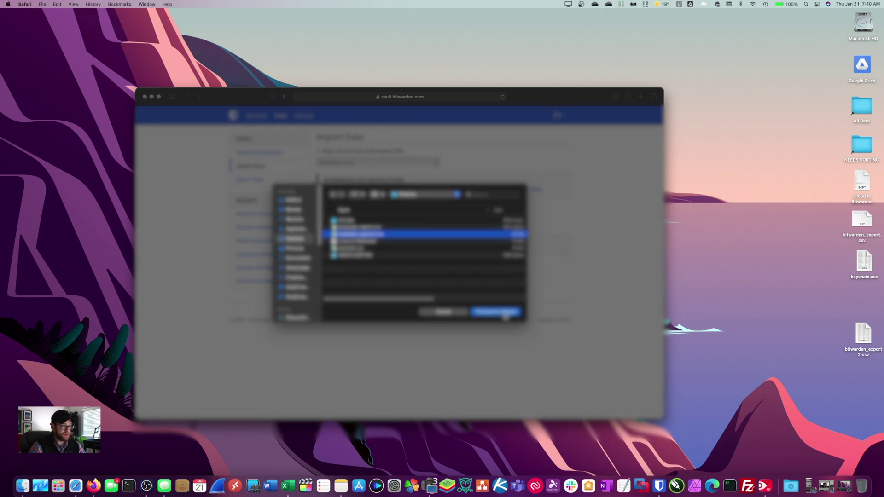
left_click(496, 312)
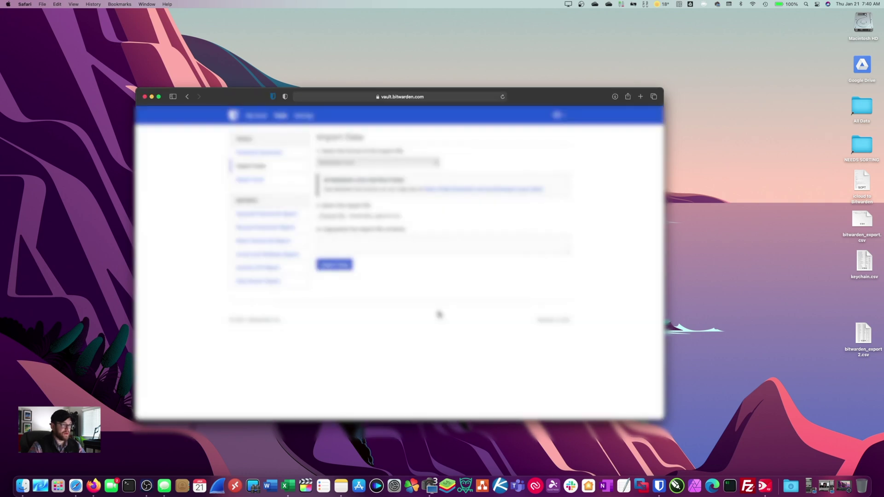
left_click(331, 268)
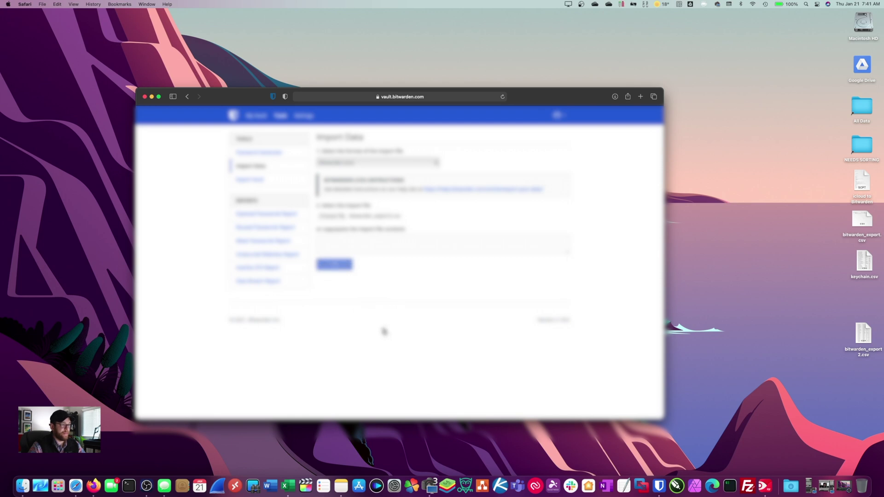